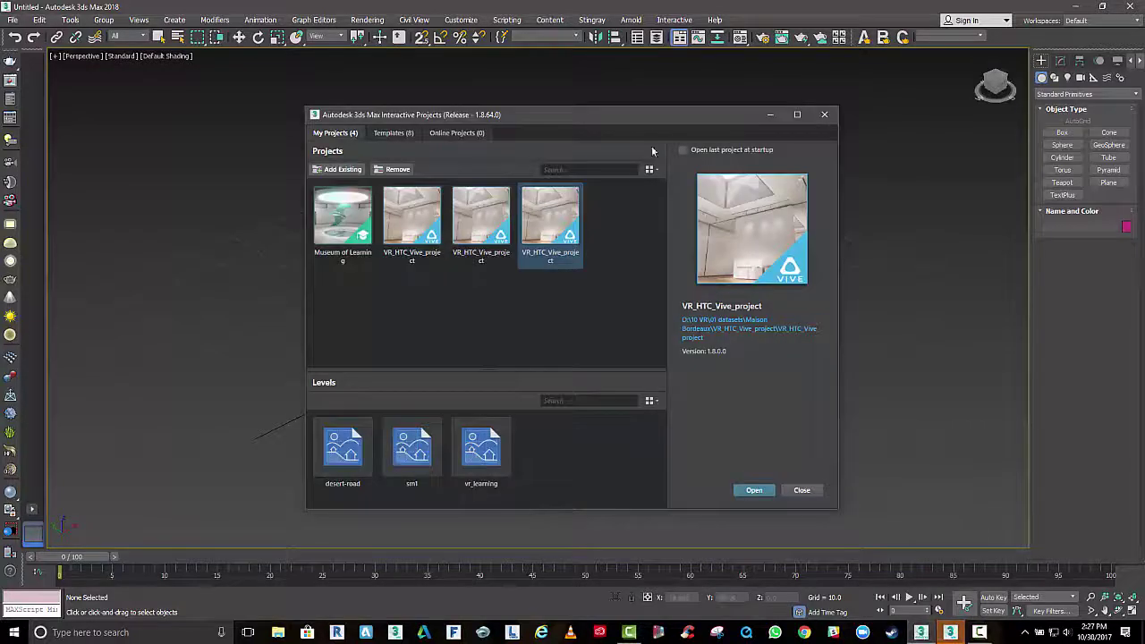
left_click_drag(654, 117, 630, 99)
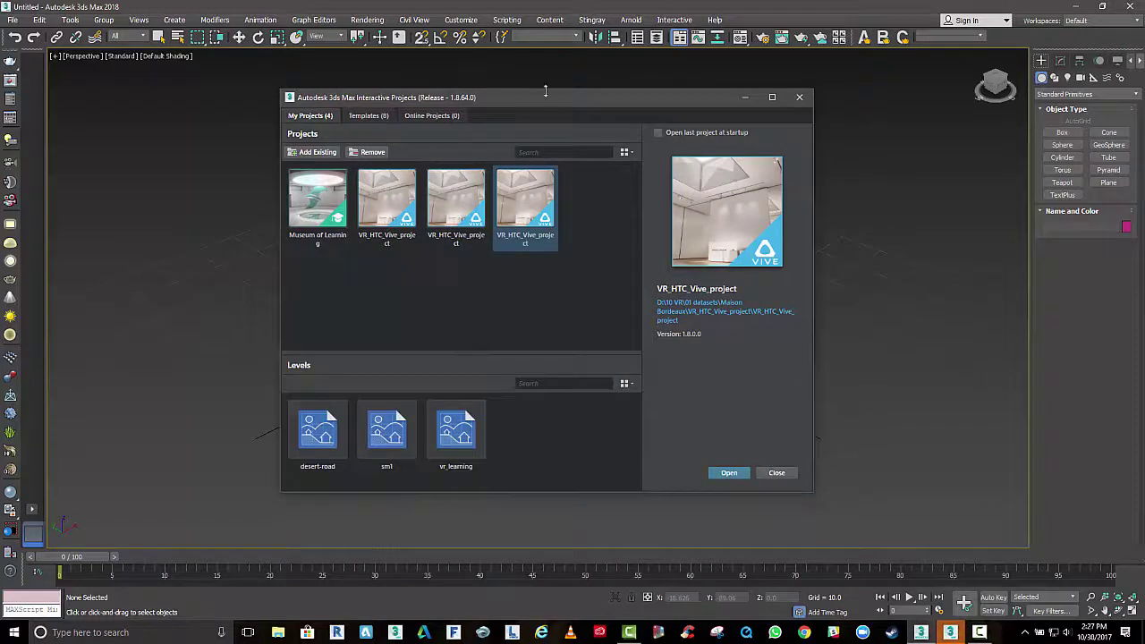
left_click_drag(565, 95, 567, 97)
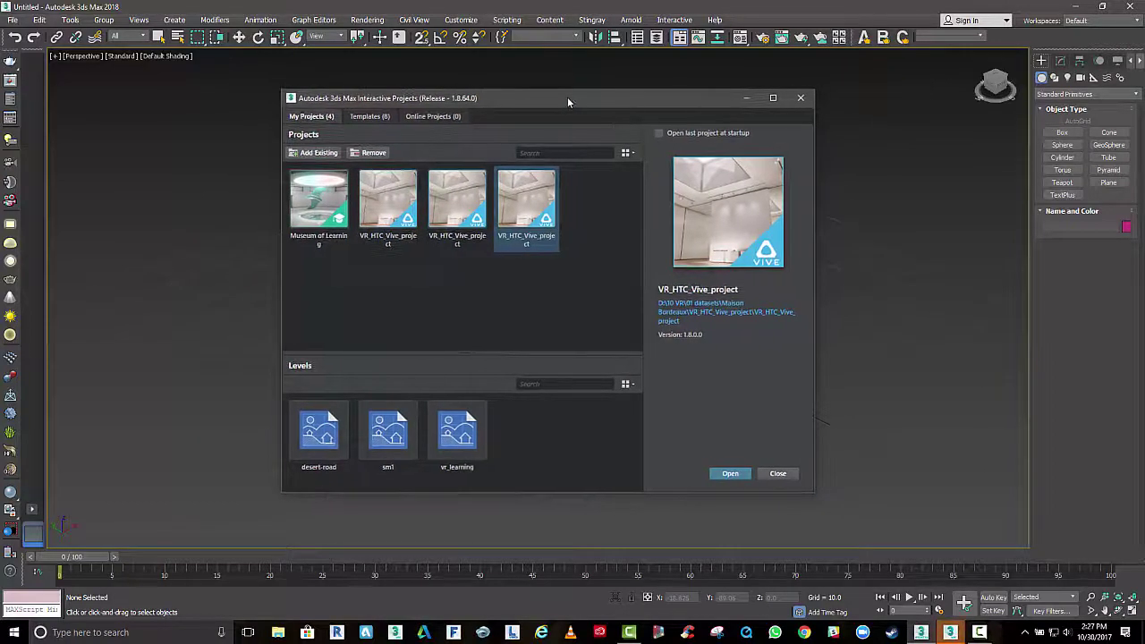
left_click(360, 119)
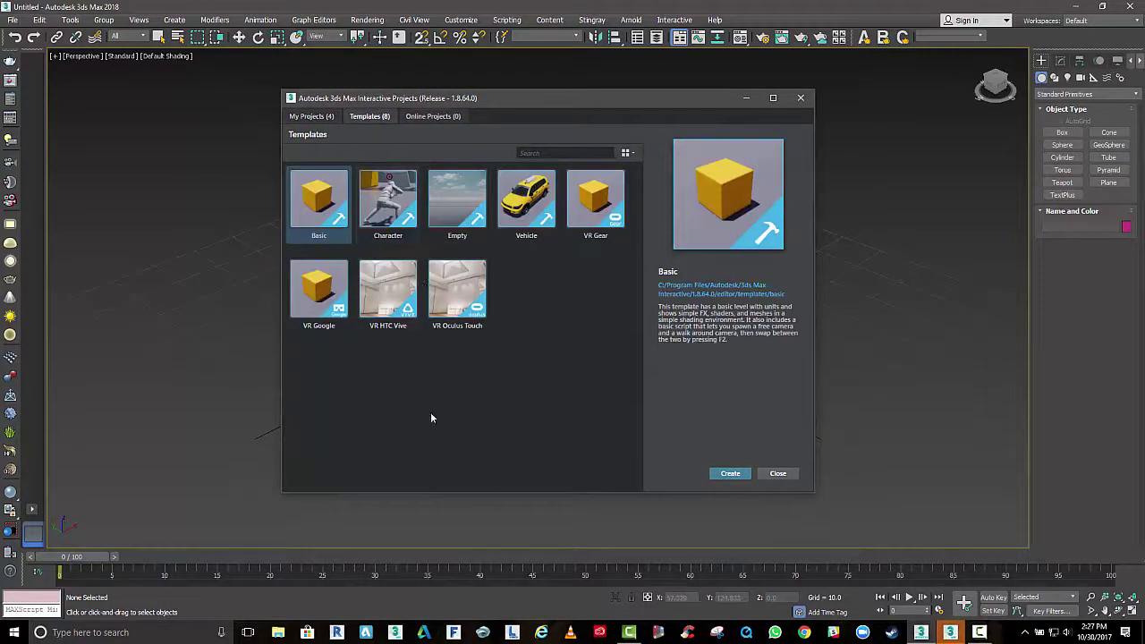
left_click(396, 301)
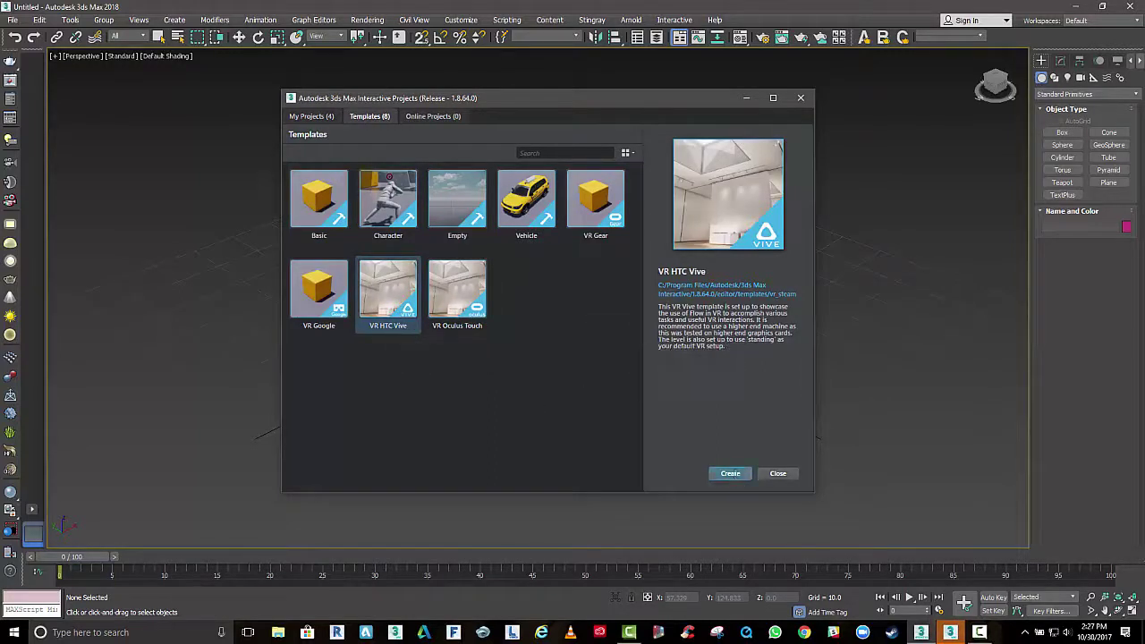
left_click(735, 473)
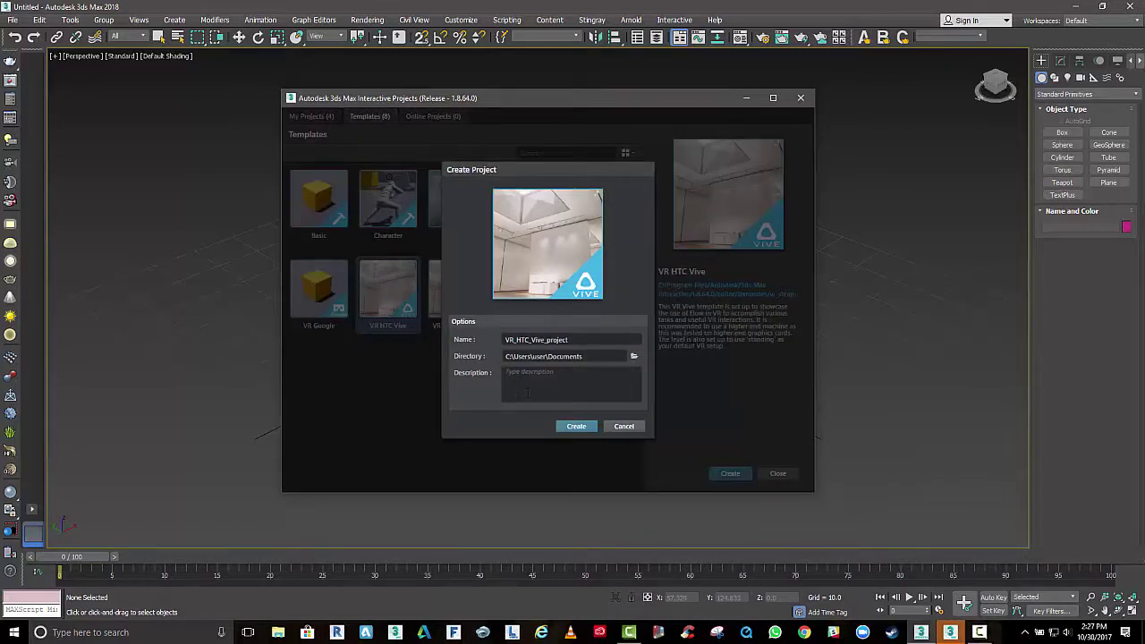
left_click(623, 428)
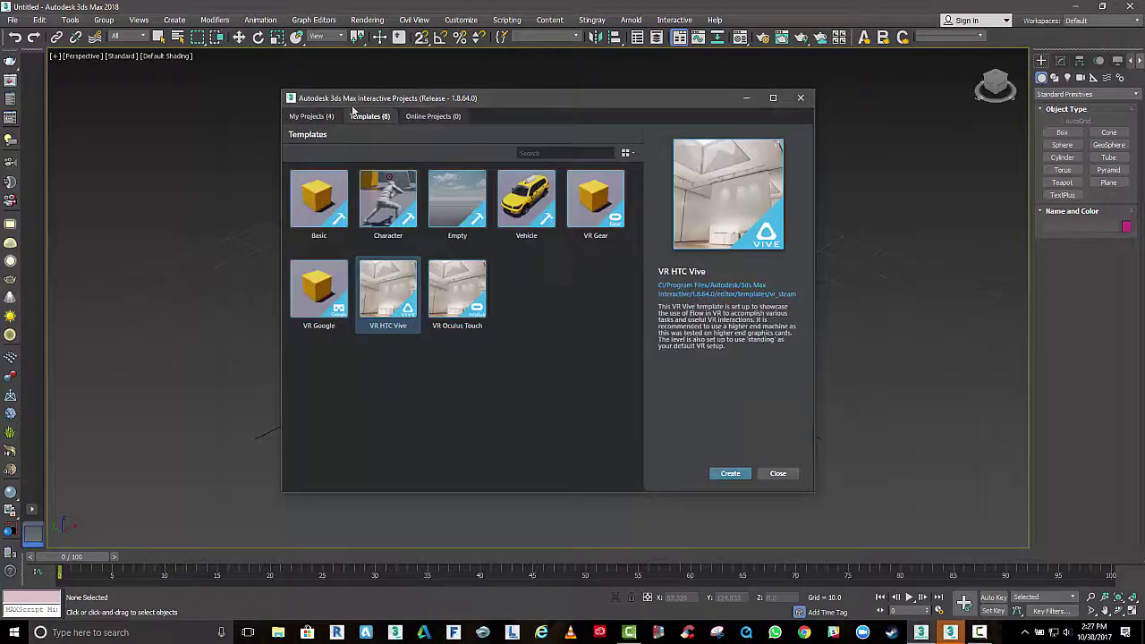
Step: Open the vr_learning level of the VR_HTC_Vive_project stored in the Maison Bordeaux folder
left_click(315, 116)
left_click(463, 434)
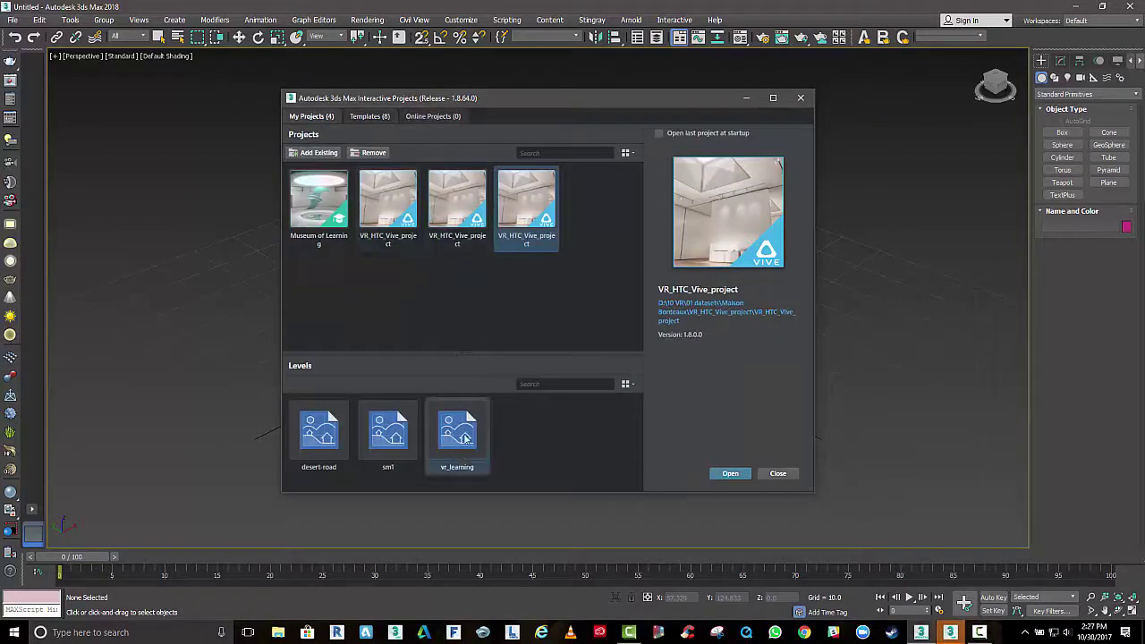
left_click(739, 474)
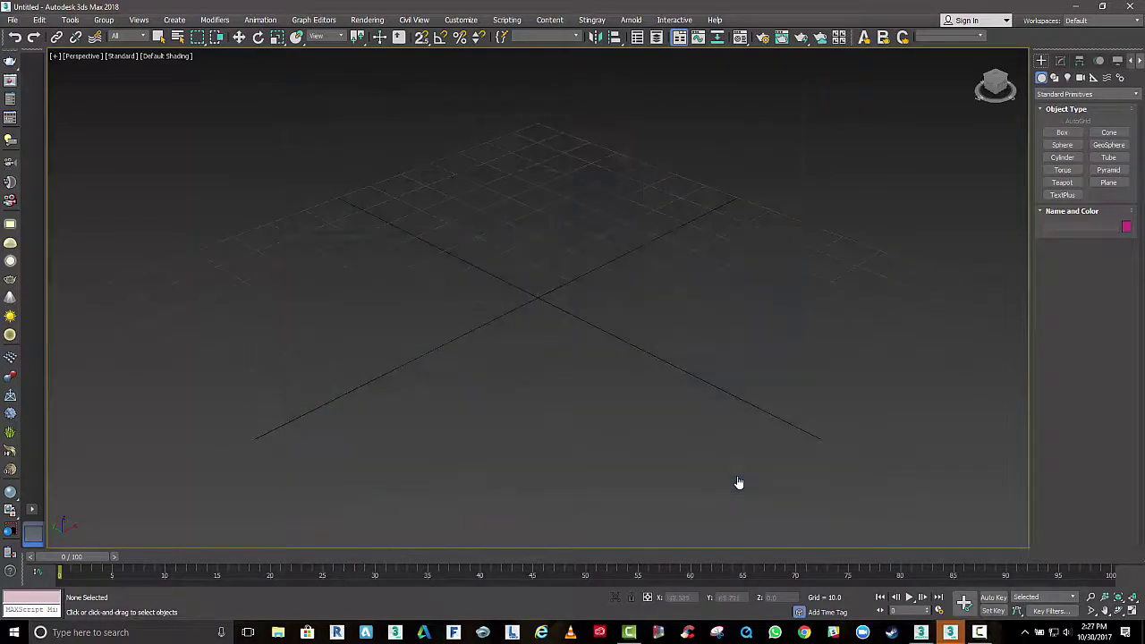
mouse_move(949, 632)
mouse_move(909, 570)
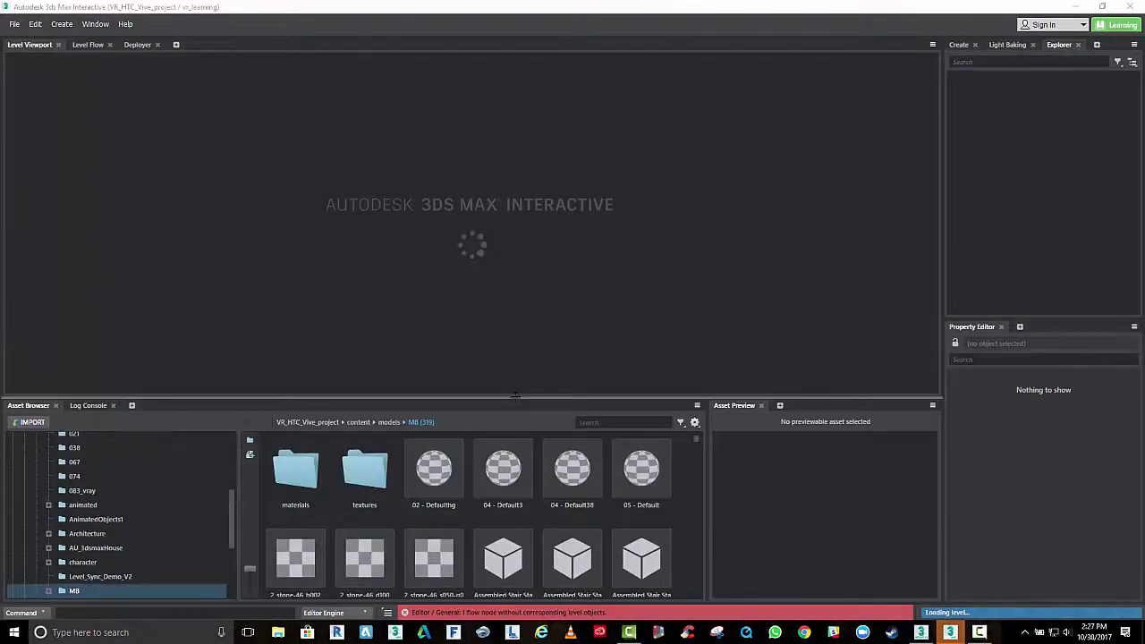
Step: Find the asset of the wall panel beside the house's upper-floor terrace in the asset browser
left_click_drag(515, 400, 508, 346)
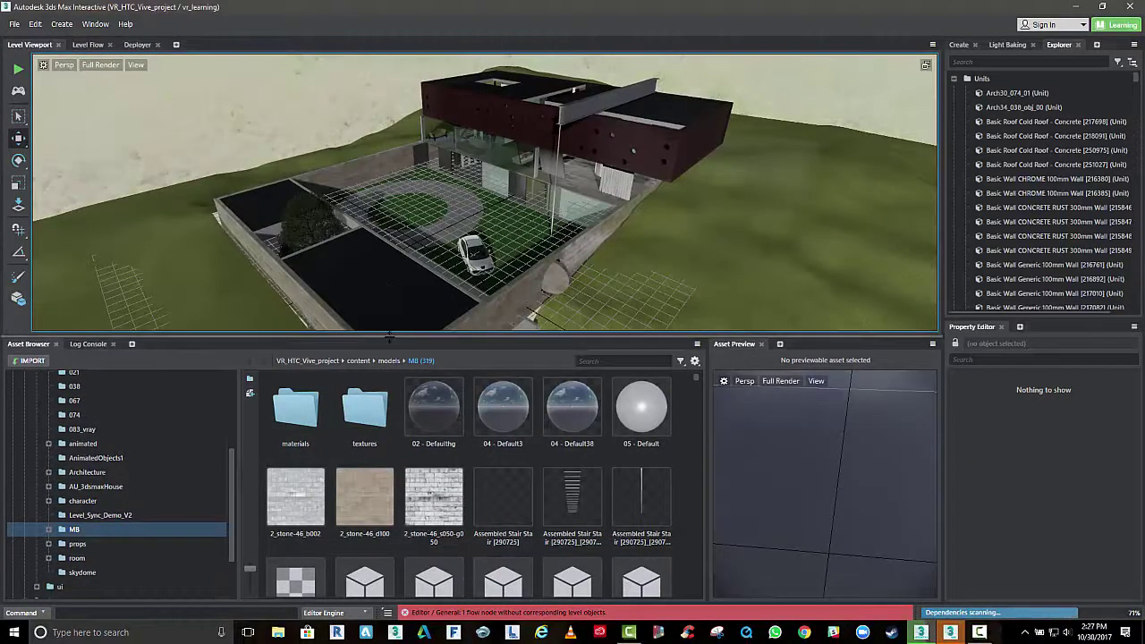
left_click_drag(390, 337, 393, 476)
scroll(416, 288, "up", 4)
left_click_drag(416, 288, 483, 263, "alt")
middle_click_drag(483, 264, 437, 292, "alt")
scroll(437, 293, "up", 3)
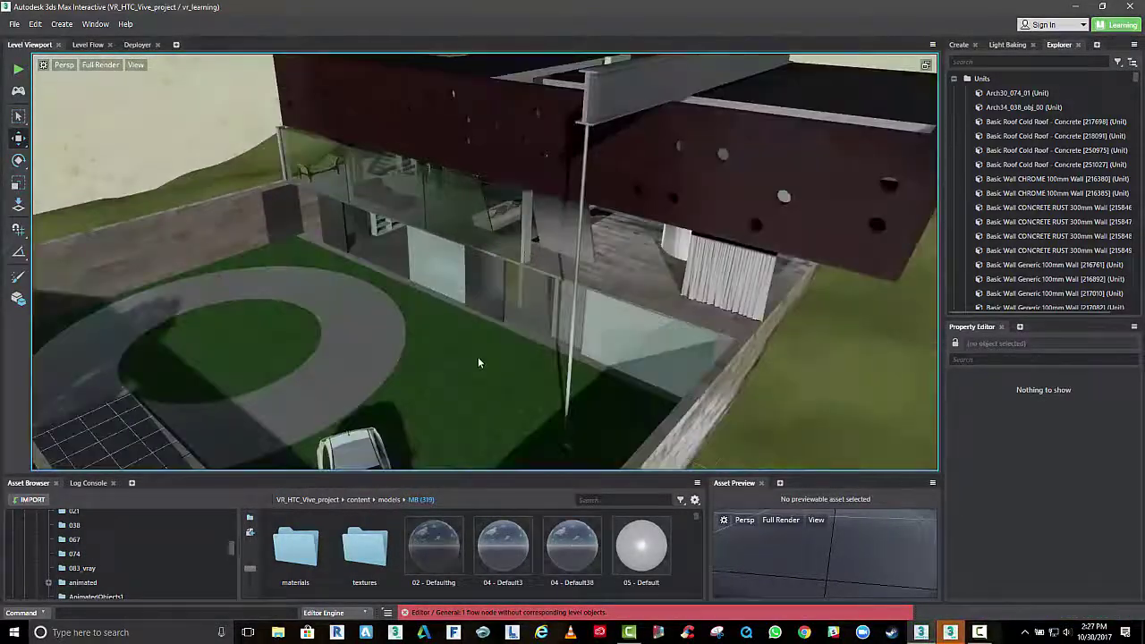
left_click(562, 224)
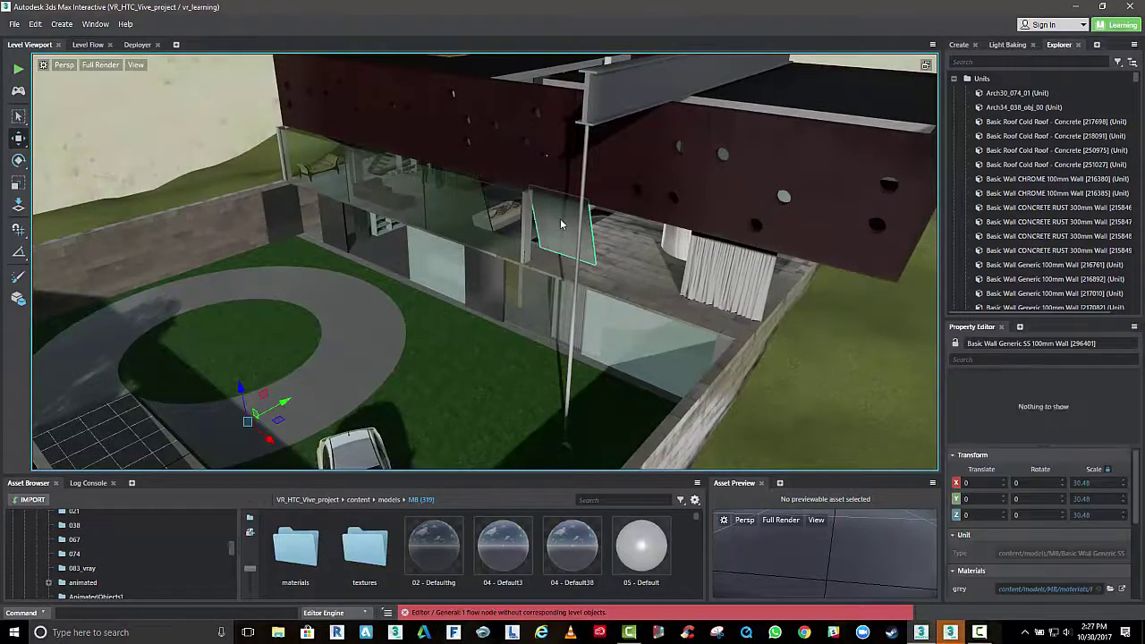
right_click(561, 224)
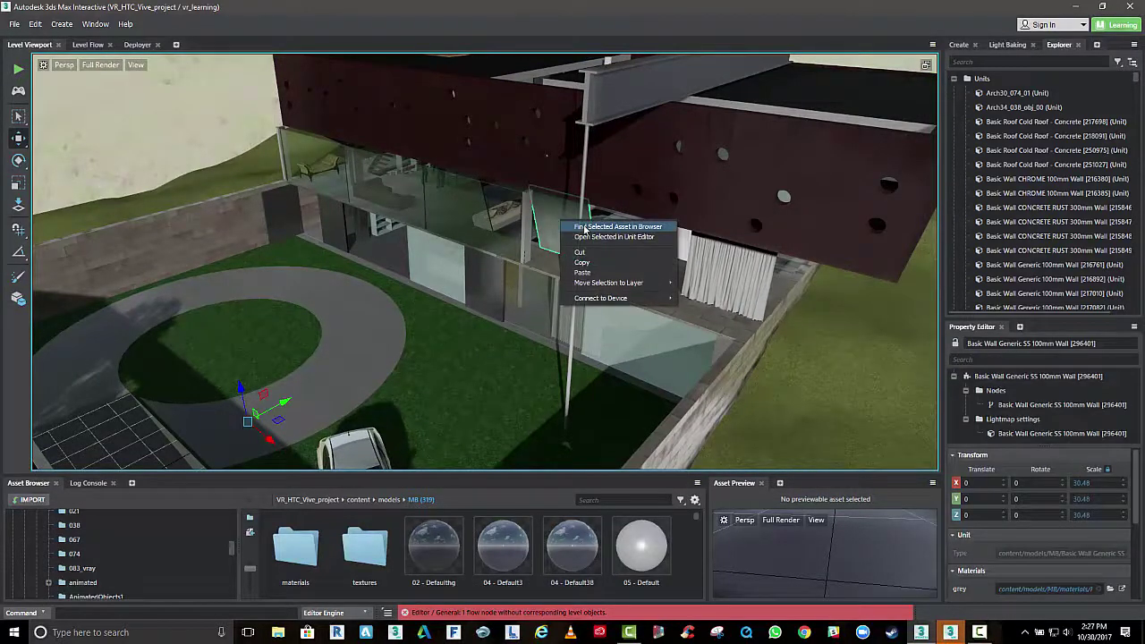
left_click(617, 226)
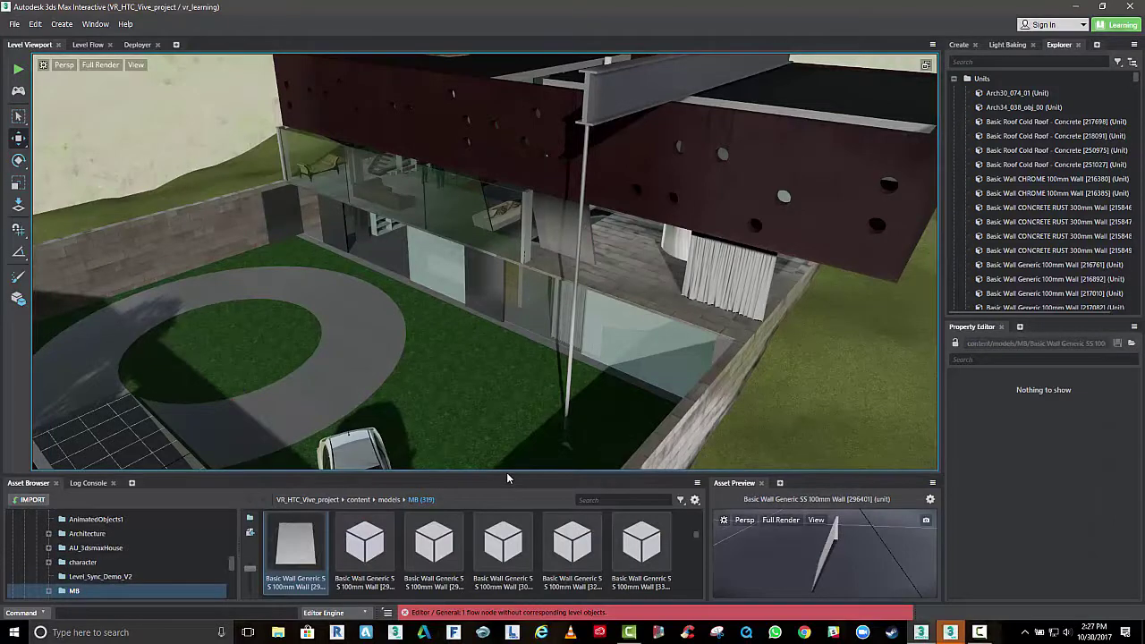
Step: Enlarge the asset browser and inspect the located Basic Wall Generic unit in the asset preview
left_click_drag(506, 472, 497, 250)
left_click_drag(897, 453, 636, 427, "alt")
left_click_drag(800, 440, 787, 412)
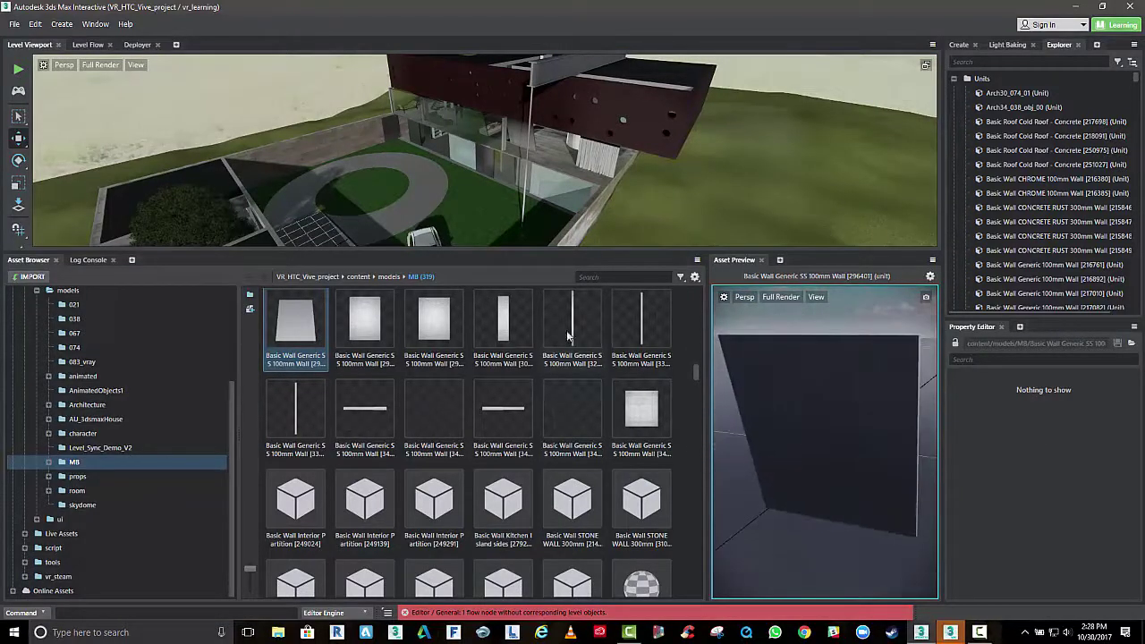
Step: Preview further wall units in the MB folder and examine the STONE WALL 300mm unit with the round opening up close
left_click(449, 329)
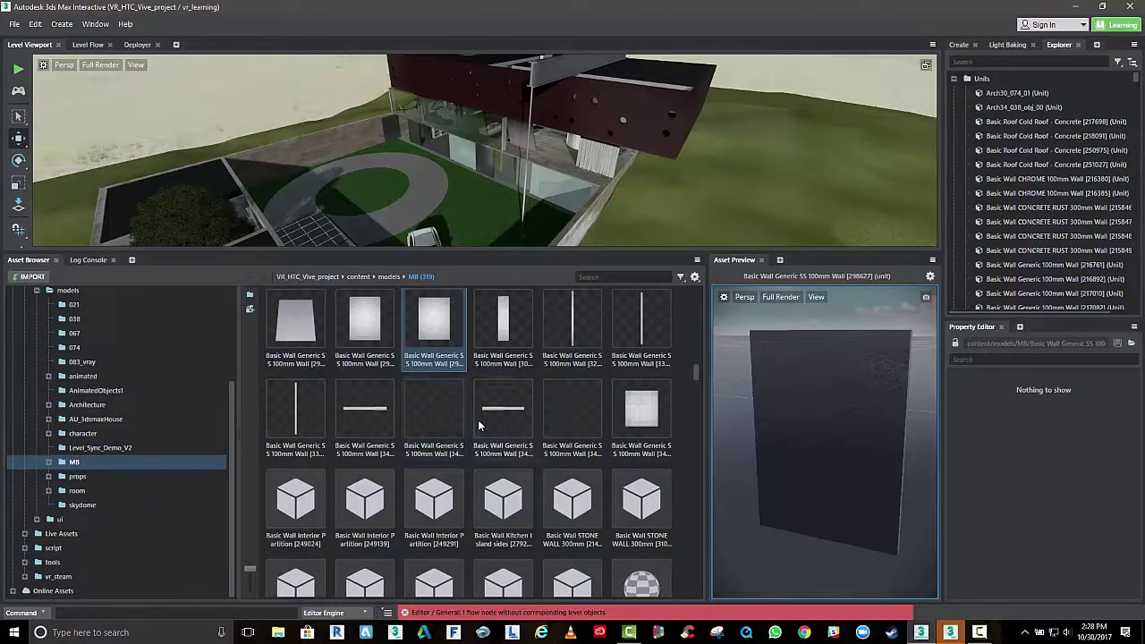
left_click(523, 417)
left_click(505, 505)
left_click(581, 523)
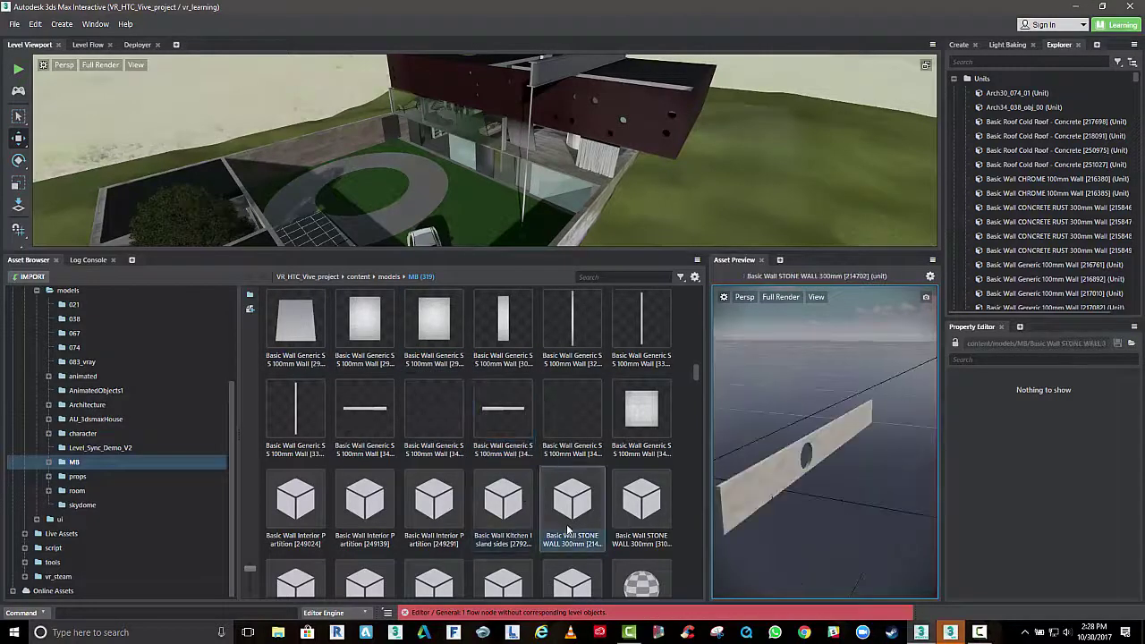
scroll(809, 461, "up", 6)
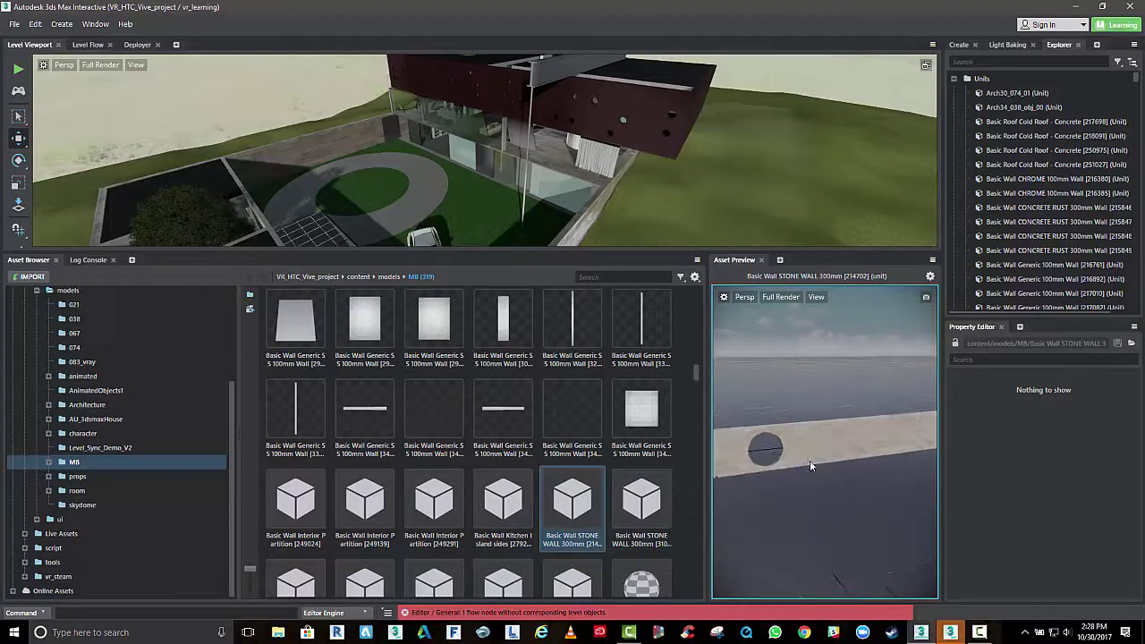
scroll(810, 465, "up", 2)
scroll(809, 465, "down", 2)
left_click_drag(790, 464, 727, 437, "alt")
scroll(835, 434, "down", 3)
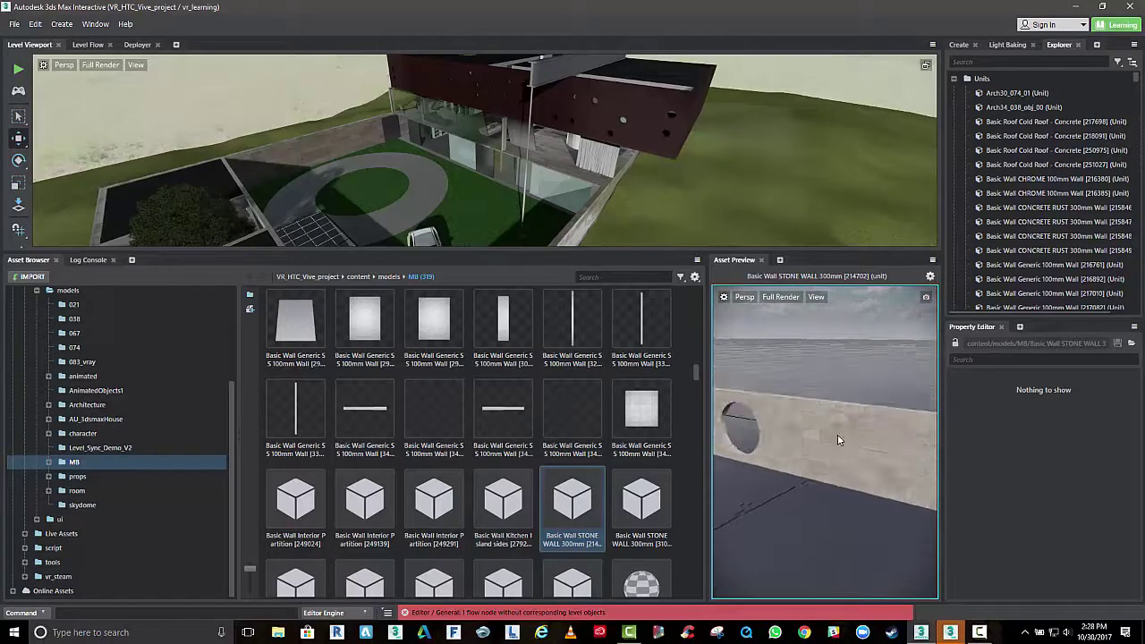
Step: Preview a Floor Generic 150mm unit, the cushion material and a rectangular concrete column in the MB folder
scroll(698, 398, "down", 5)
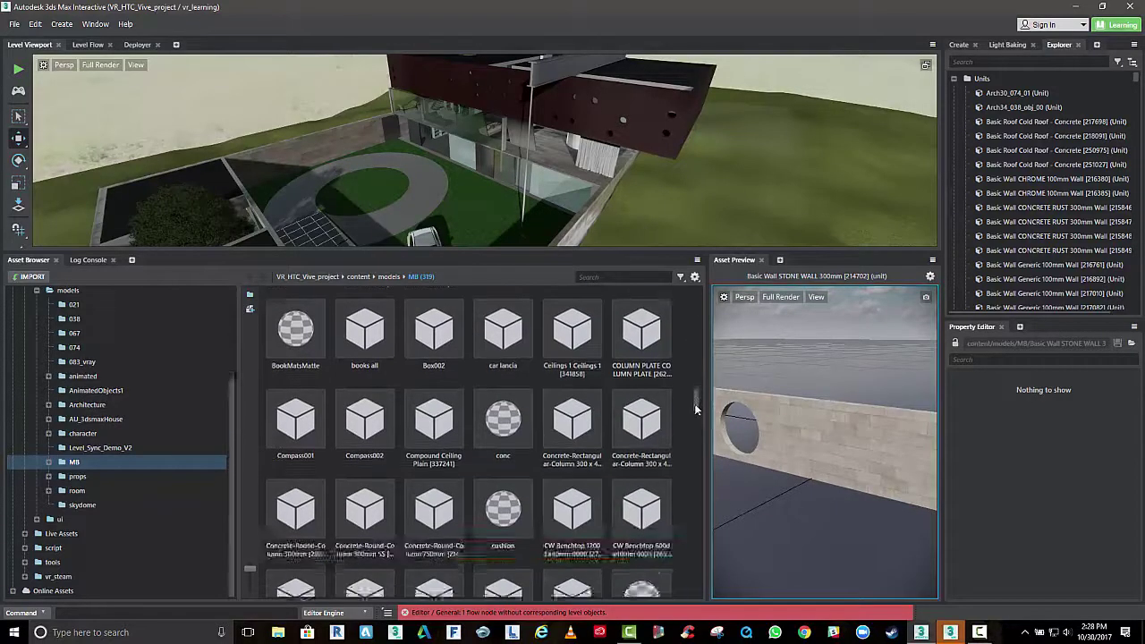
mouse_move(693, 420)
left_mouse_down()
mouse_move(698, 535)
mouse_move(698, 414)
left_mouse_up()
left_click(577, 458)
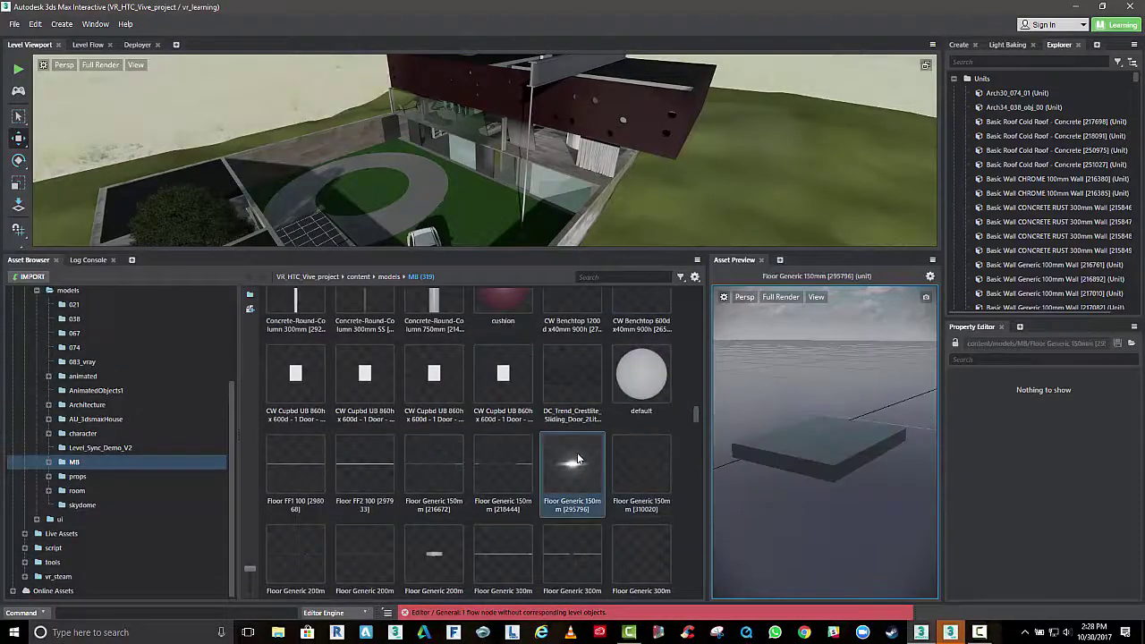
scroll(694, 416, "up", 3)
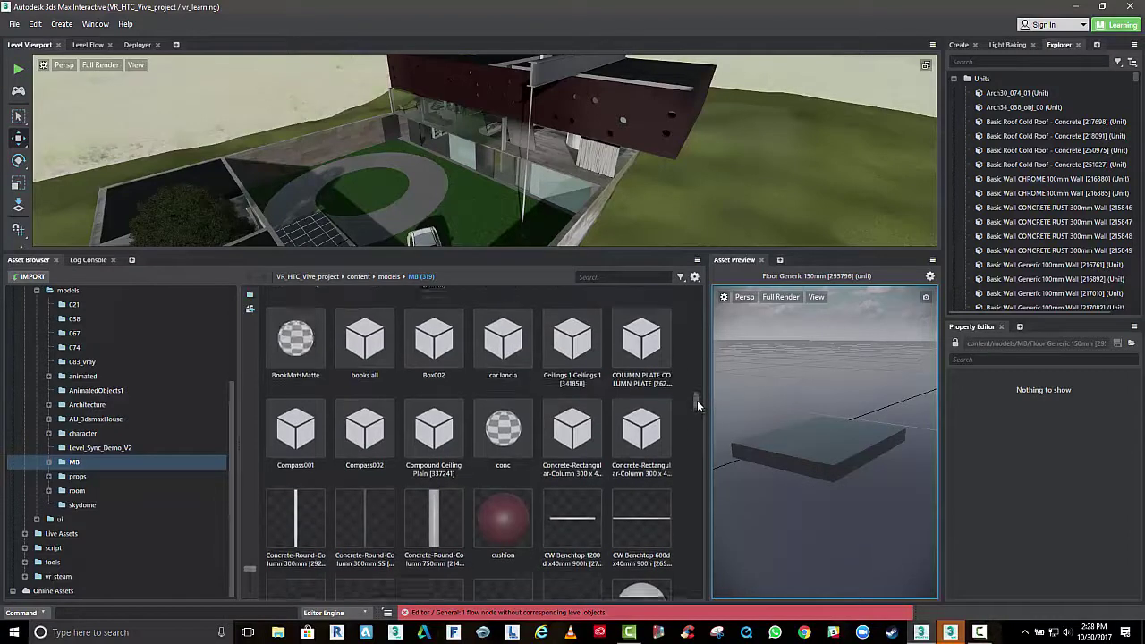
left_click(512, 503)
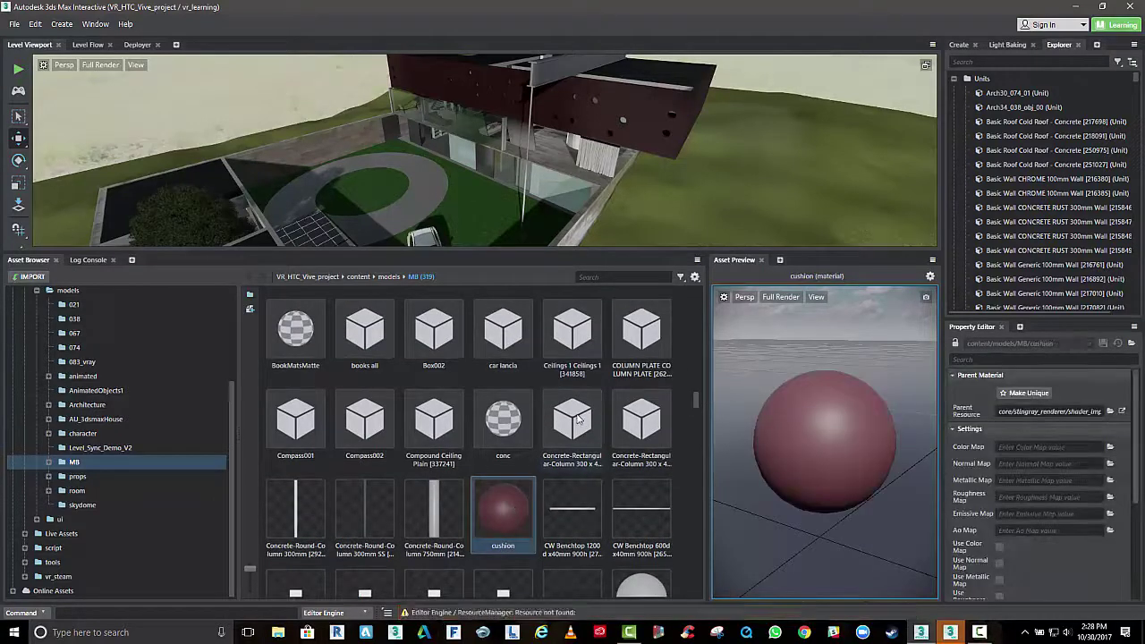
left_click(575, 414)
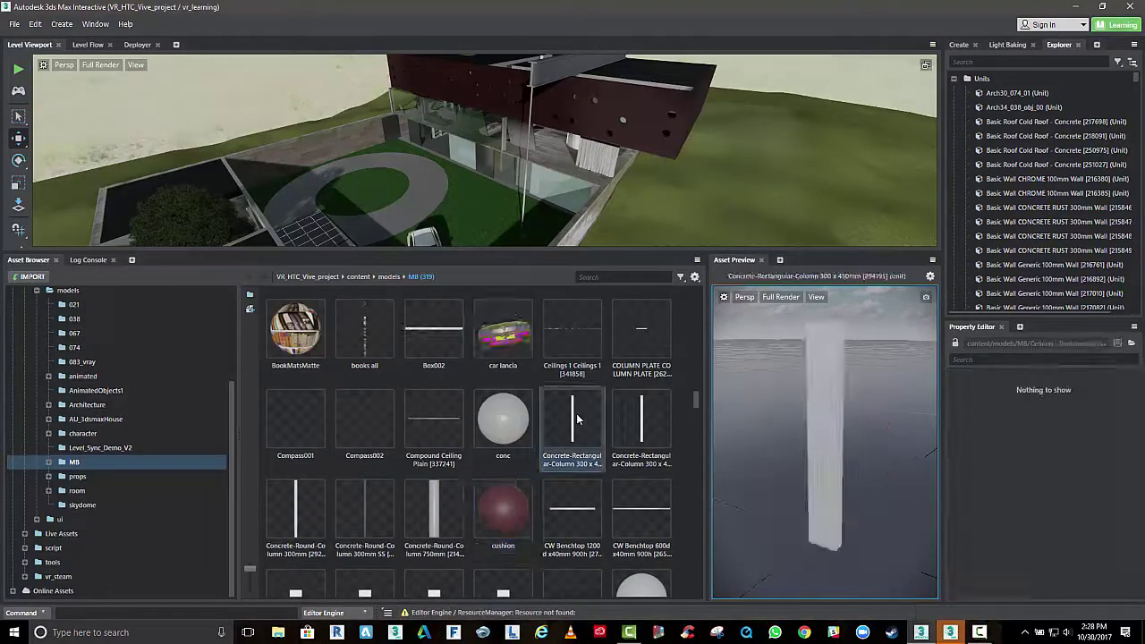
Step: Delete the car lancia unit with its related and orphaned assets, and enlarge the level viewport again
left_click(511, 330)
right_click(509, 330)
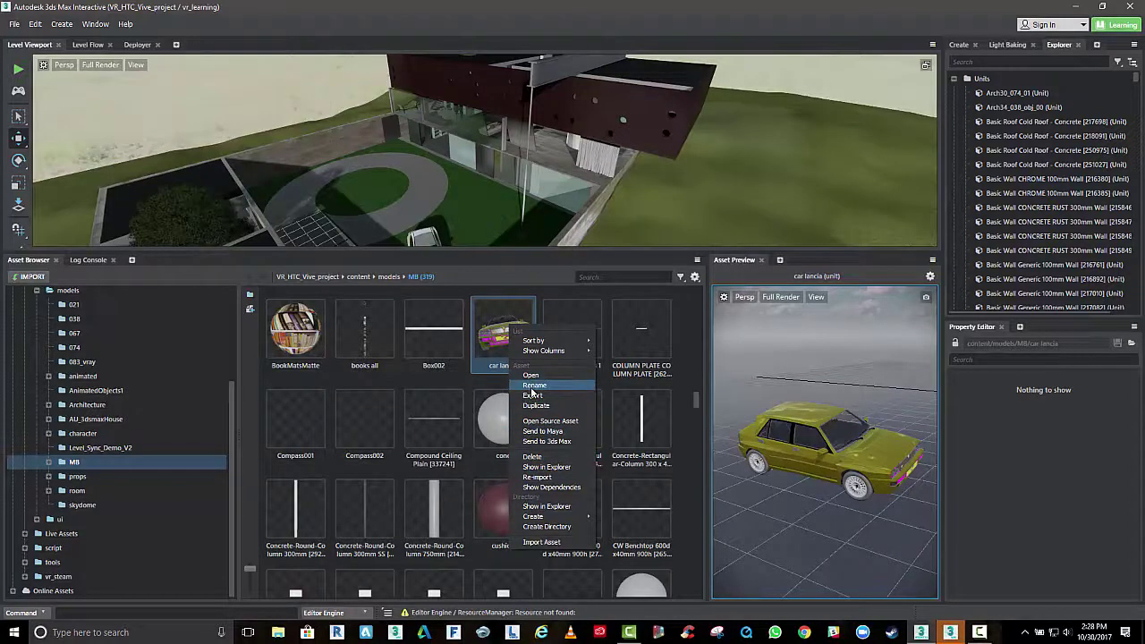
left_click(532, 456)
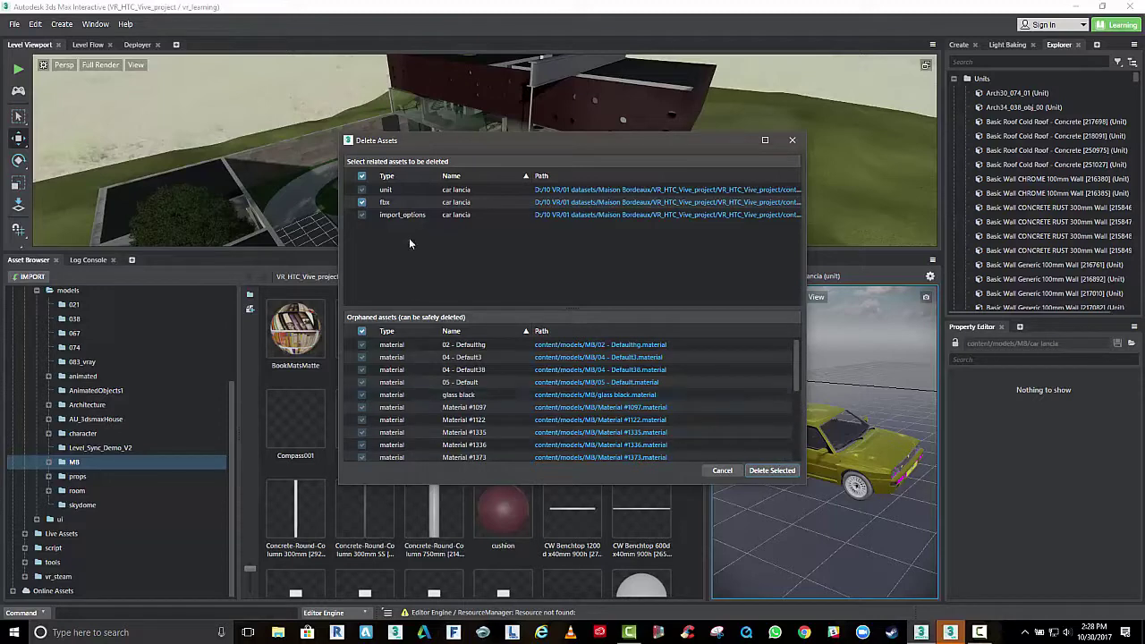
left_click(771, 470)
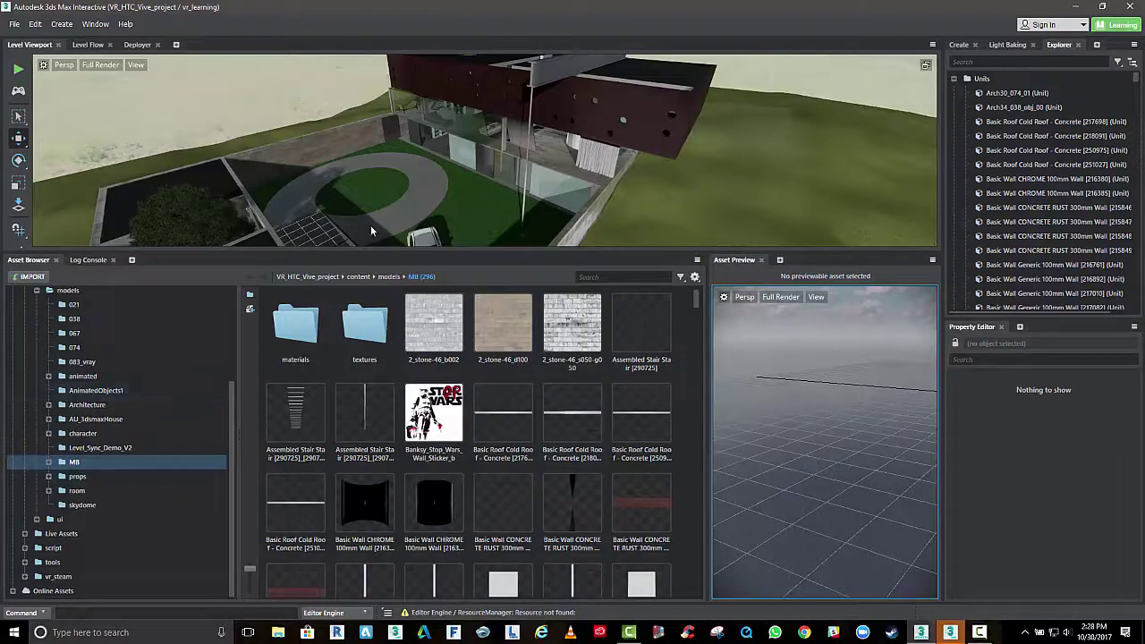
left_click_drag(371, 250, 380, 470)
Step: Switch to 3ds Max and open the recent scene MB.max, continuing without the missing external files
key("alt+Tab")
key("alt+Tab")
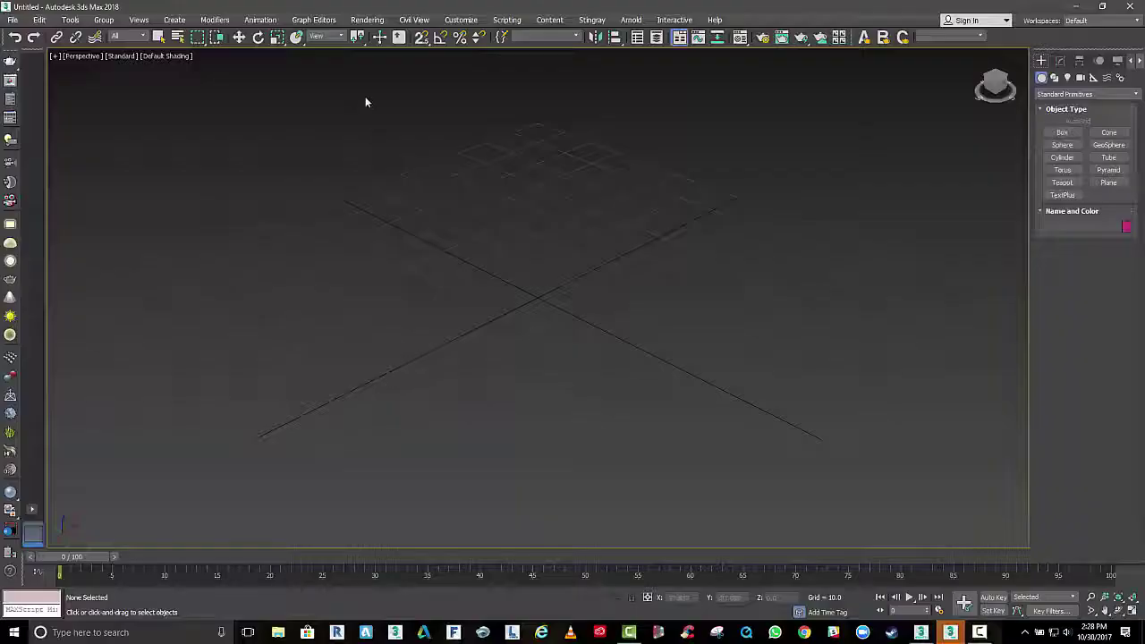
left_click(10, 19)
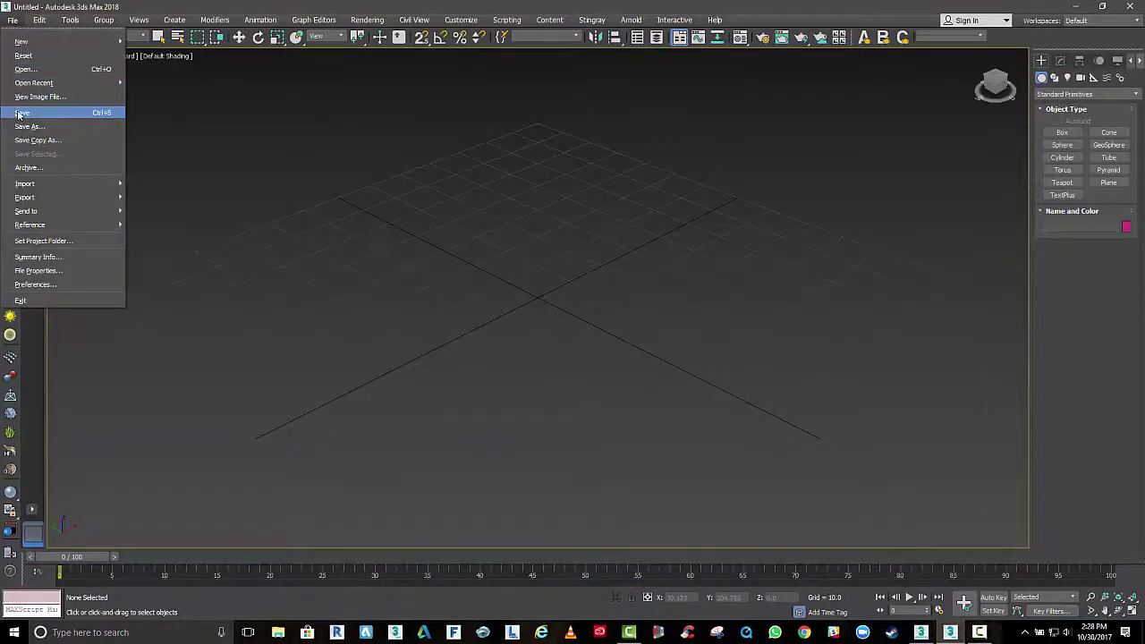
mouse_move(104, 84)
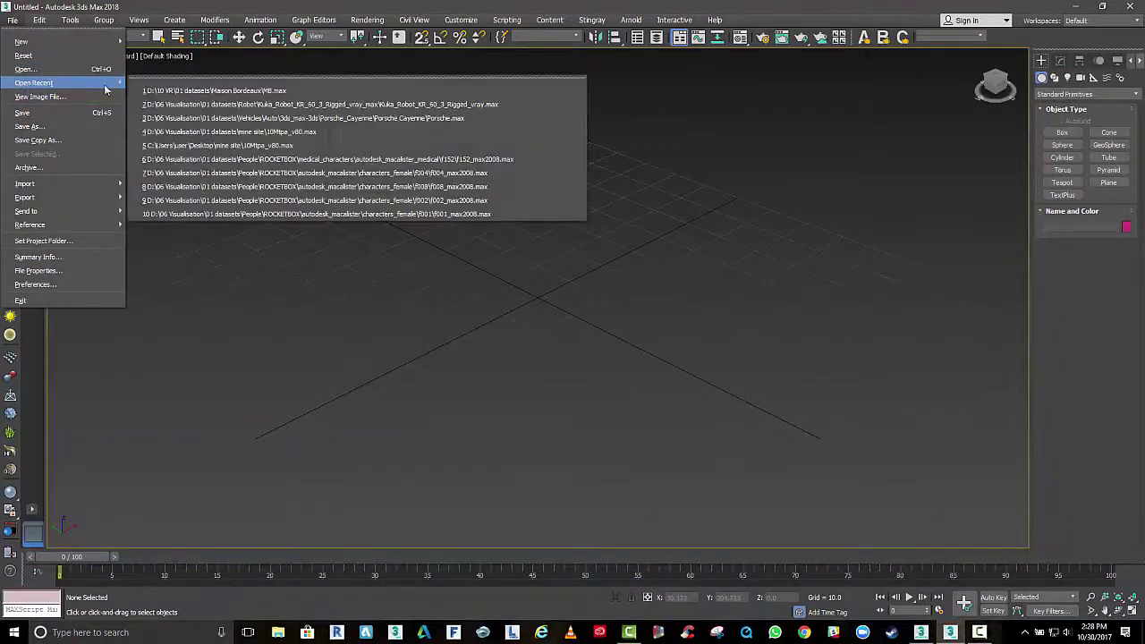
left_click(167, 88)
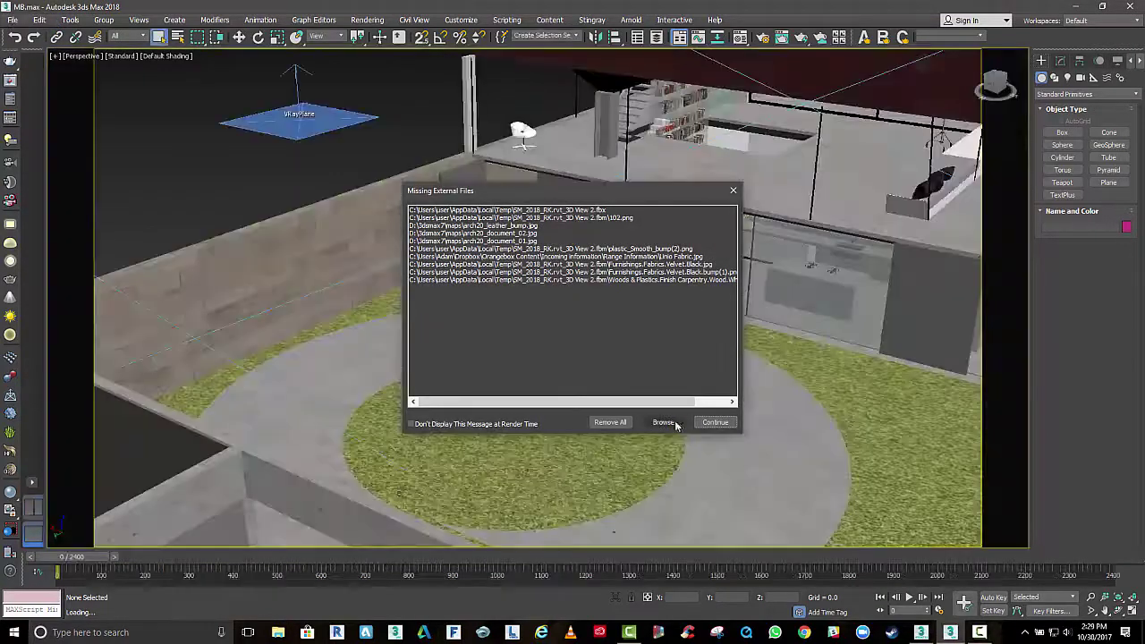
left_click(715, 422)
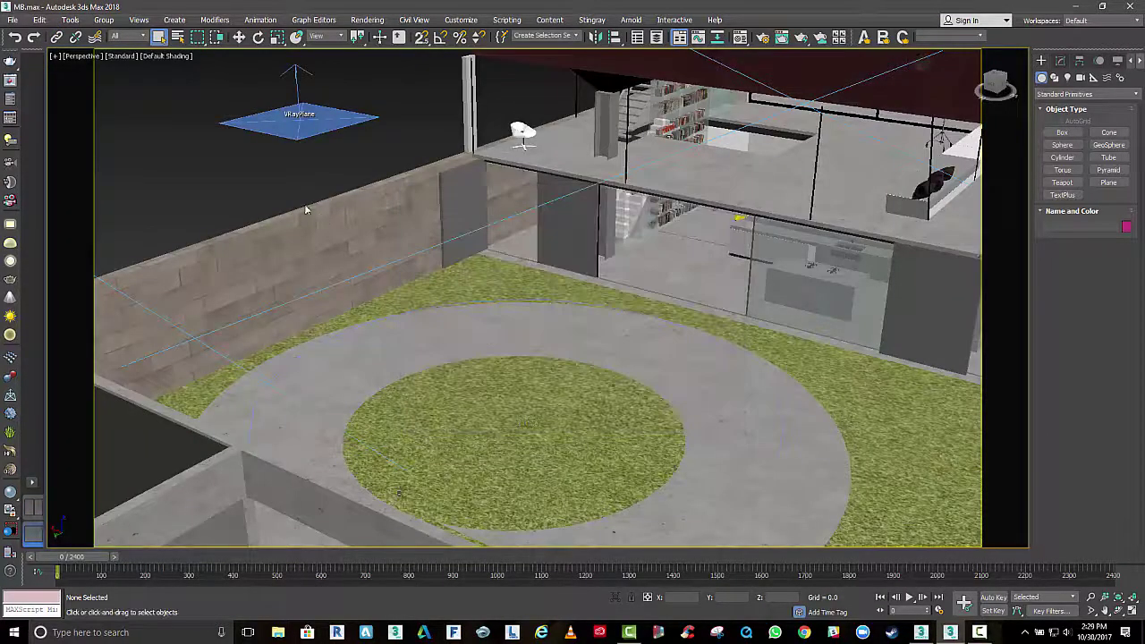
Step: Check which files are linked to the scene in Manage Links, close it and view the whole house
left_click(14, 22)
mouse_move(54, 224)
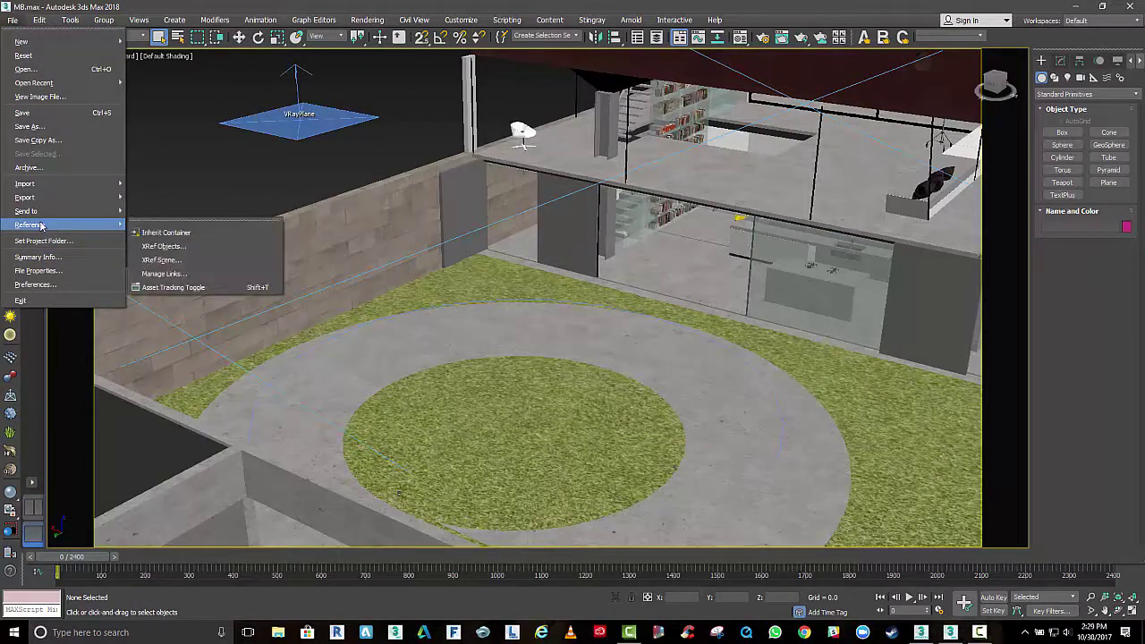
left_click(148, 261)
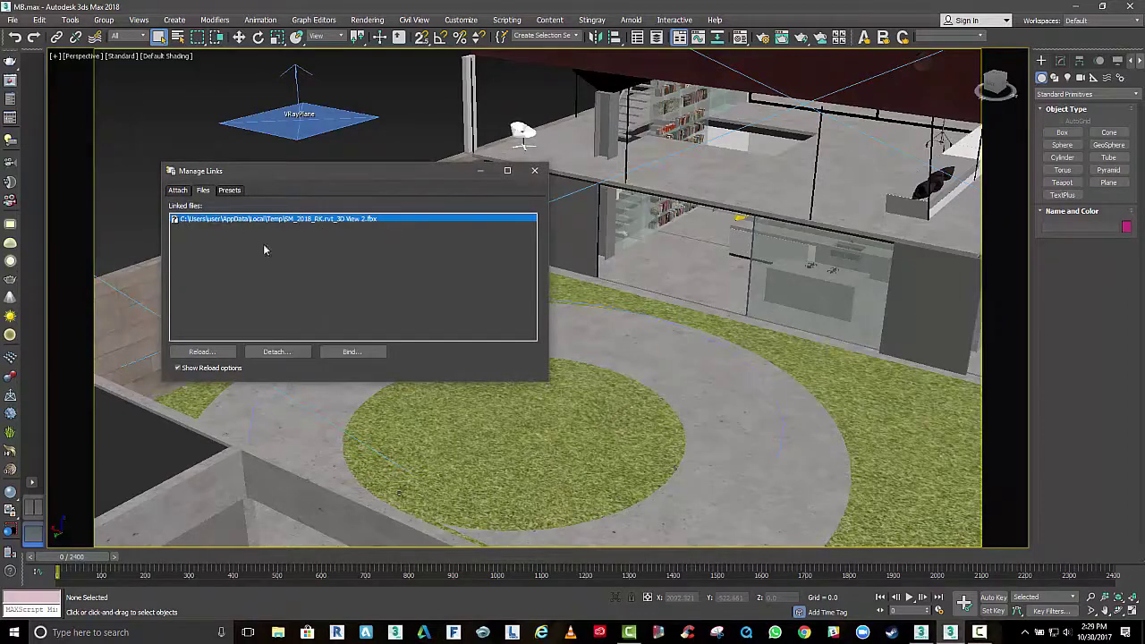
left_click(535, 169)
middle_click_drag(447, 119, 361, 175)
scroll(344, 134, "down", 3)
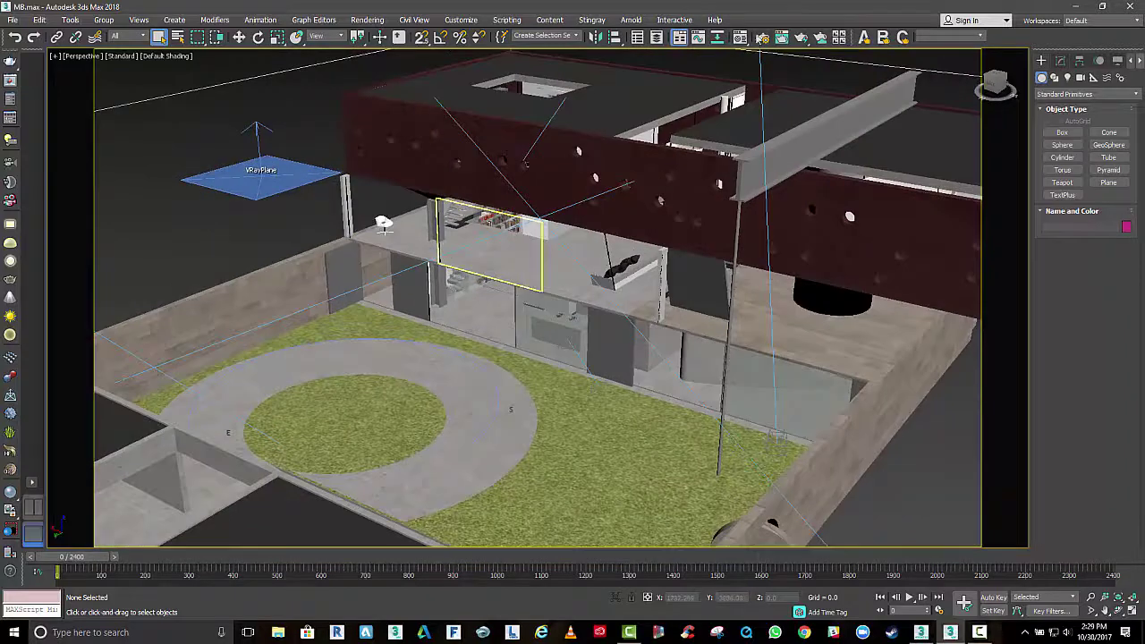
Step: Connect 3ds Max to the running Stingray engine of 3ds Max Interactive and check the Interactive commands
left_click(591, 20)
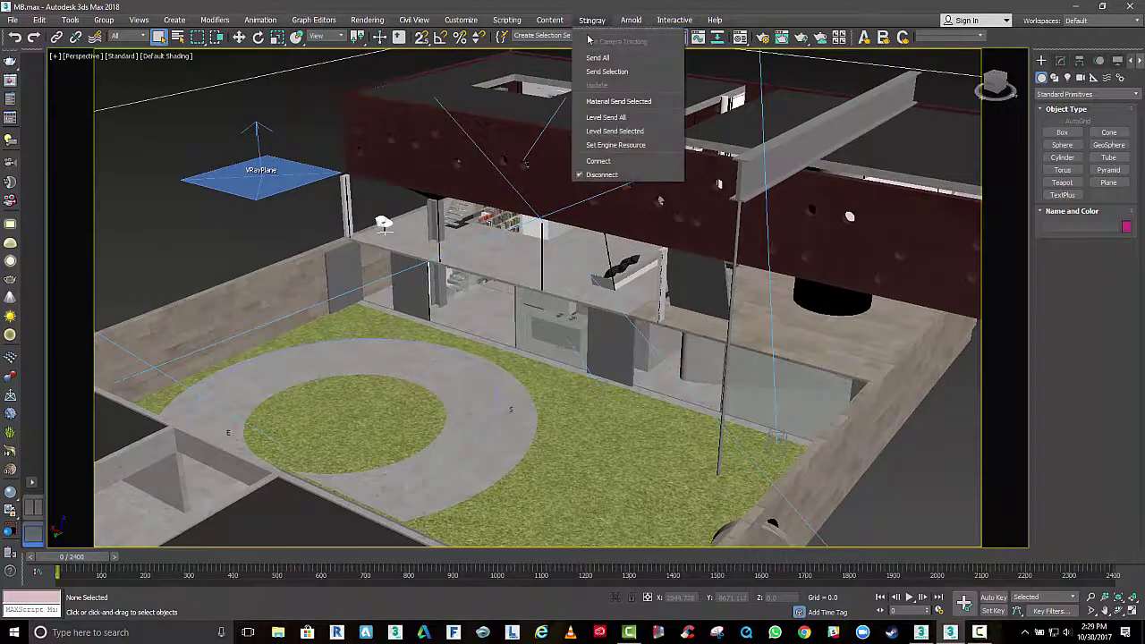
left_click(600, 169)
left_click(600, 168)
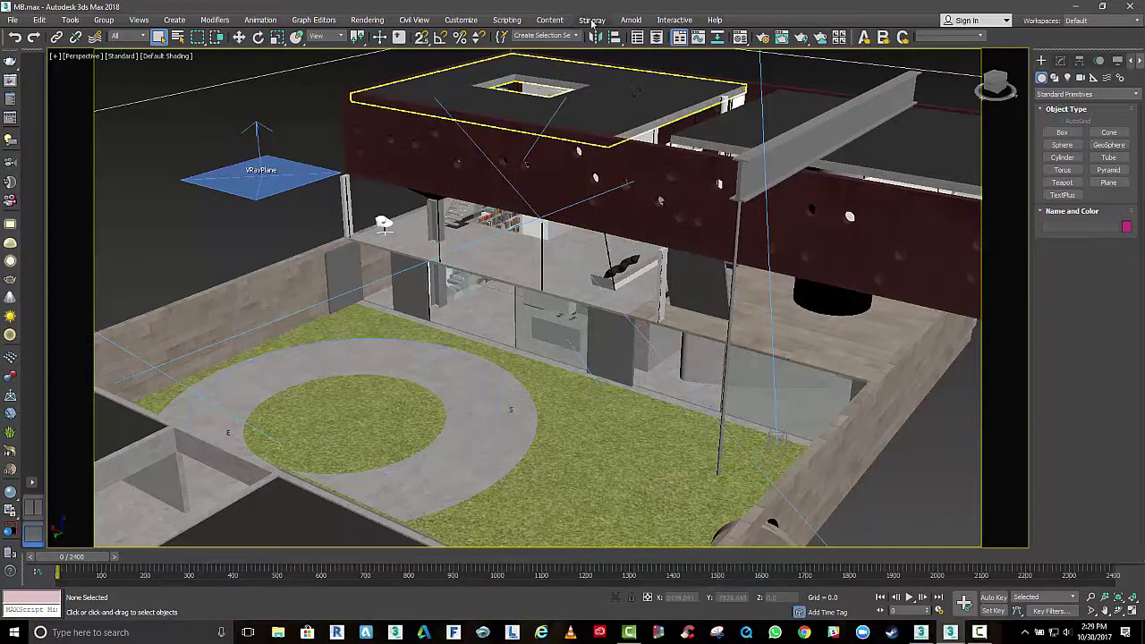
left_click(662, 21)
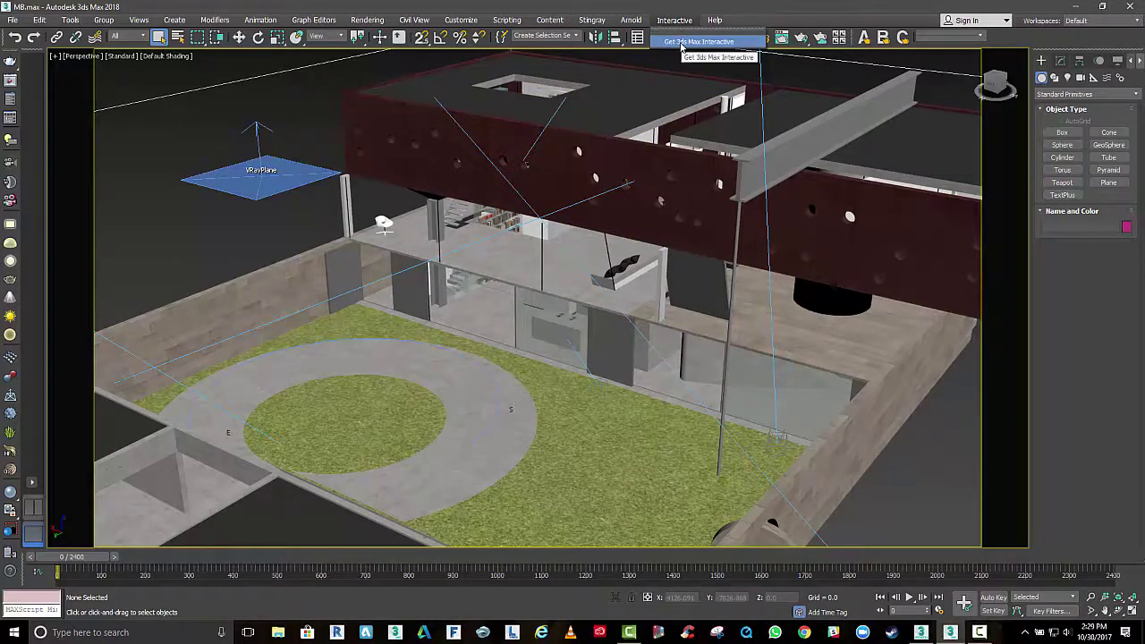
Step: Review the Level Send All options for the target folder content/models/MB and close them without sending
left_click(591, 19)
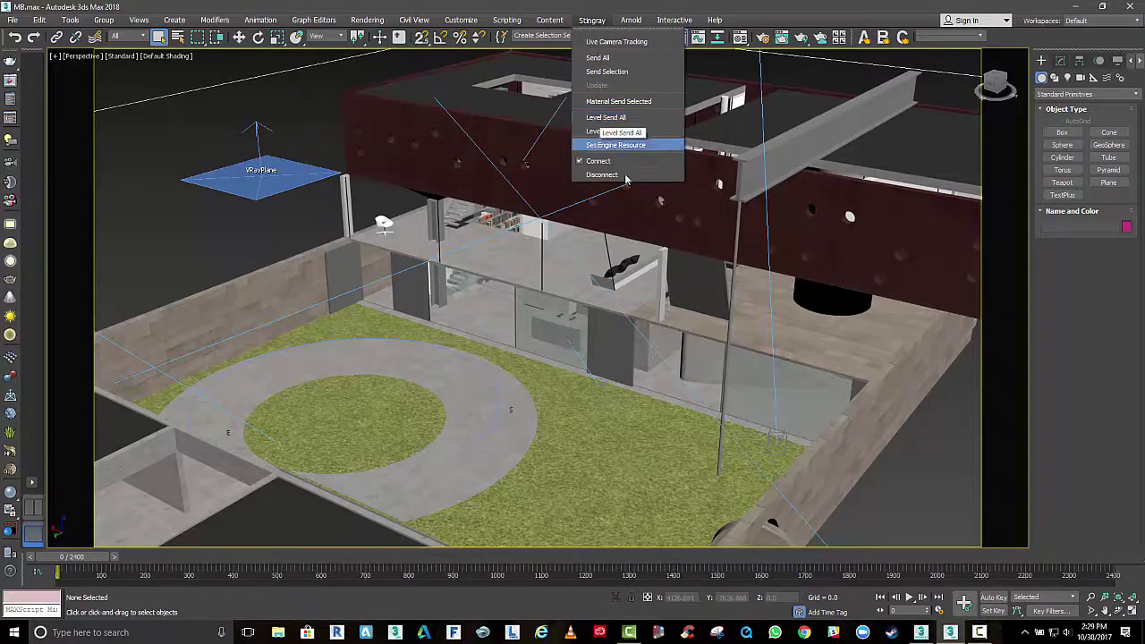
left_click(605, 119)
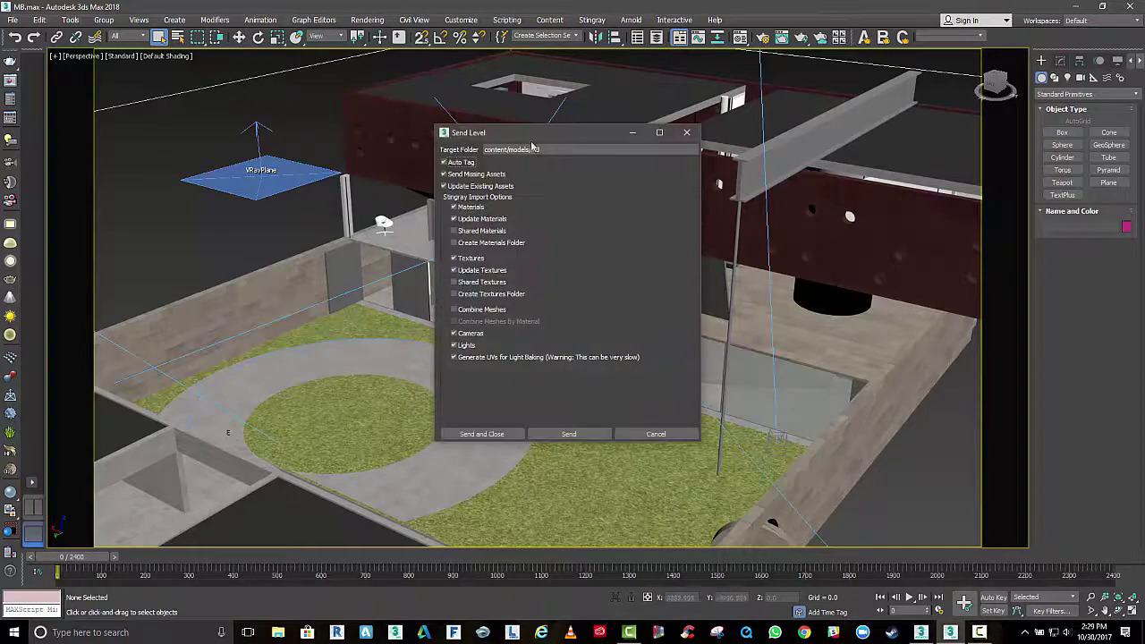
left_click_drag(511, 132, 463, 114)
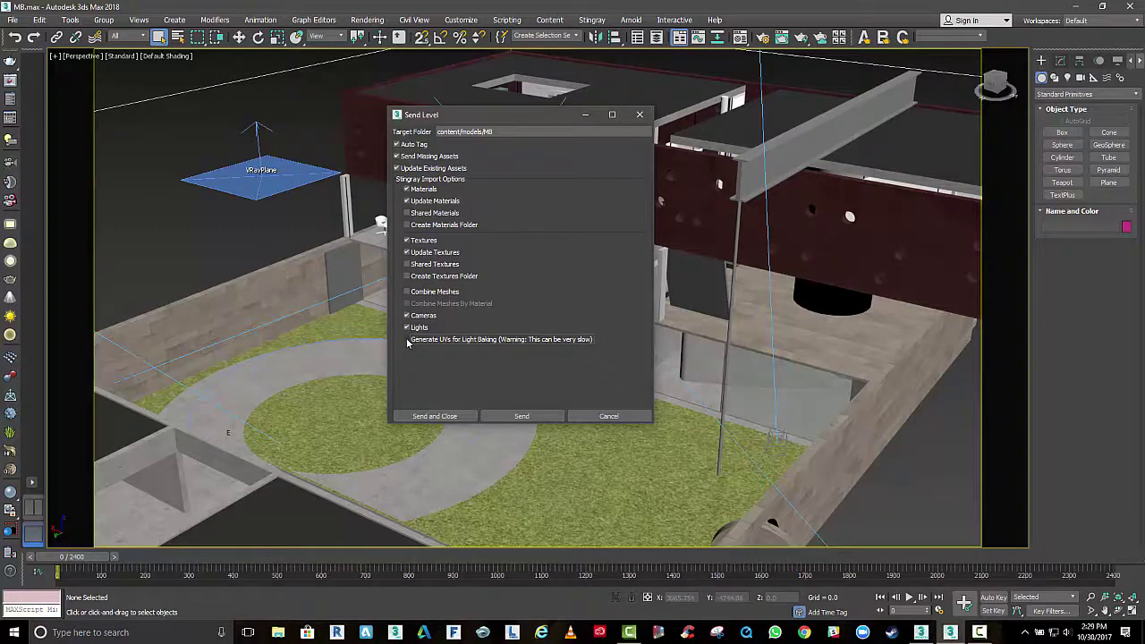
left_click(643, 115)
Step: Create a teapot with a radius of about 235 on the circular lawn and raise it to about 225 in Z
left_click(1061, 181)
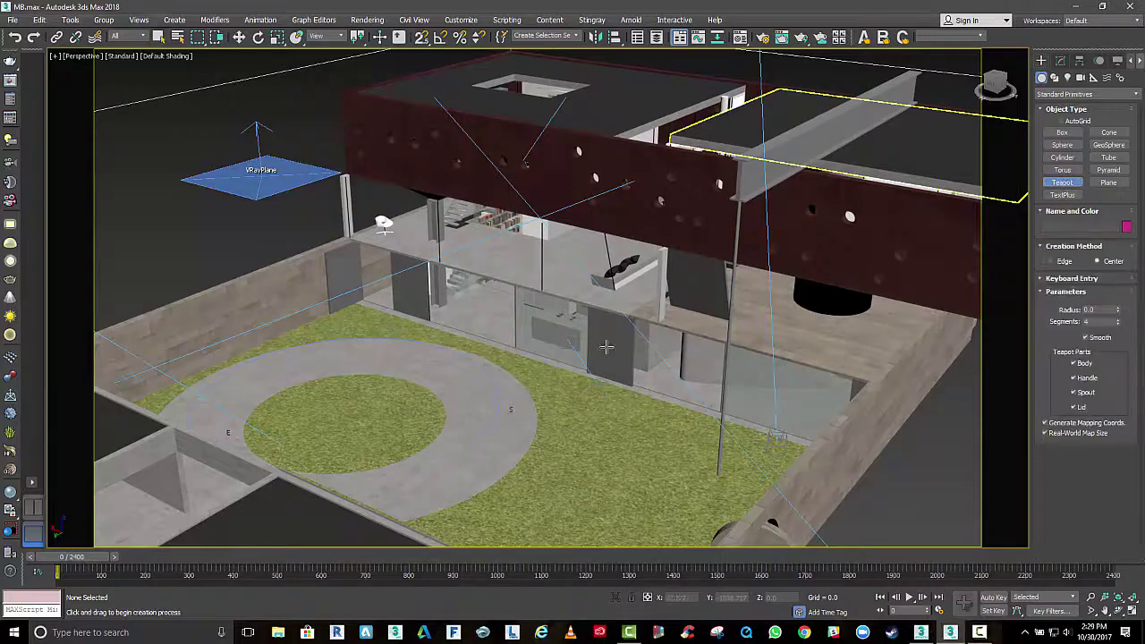
left_click_drag(357, 428, 420, 428)
left_click(240, 37)
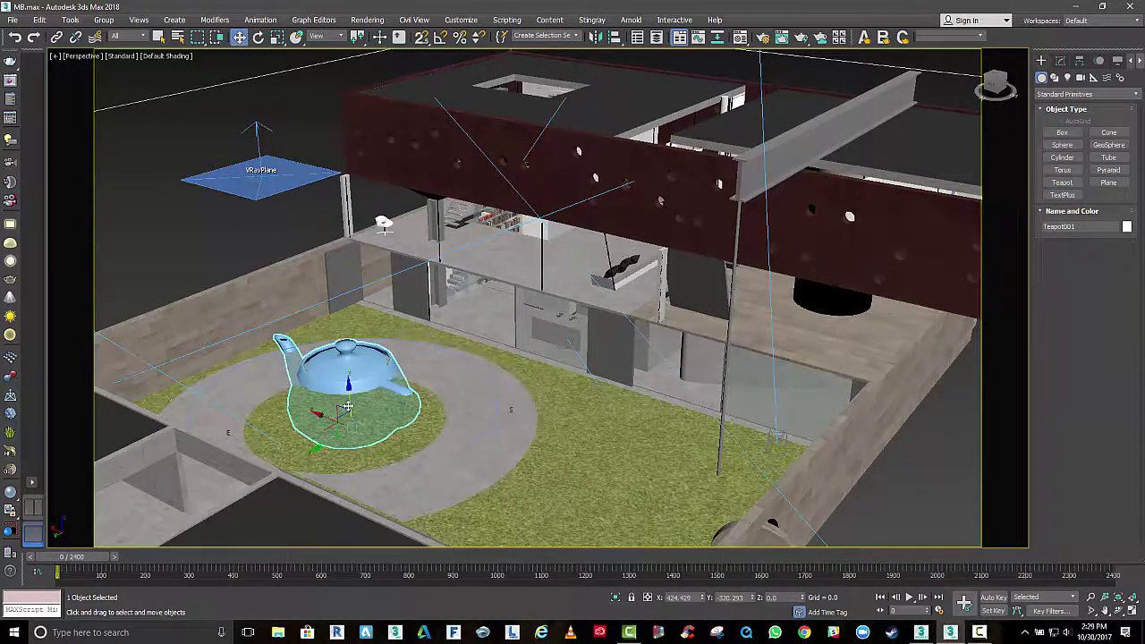
left_click_drag(345, 407, 343, 354)
middle_click_drag(412, 399, 379, 403, "alt")
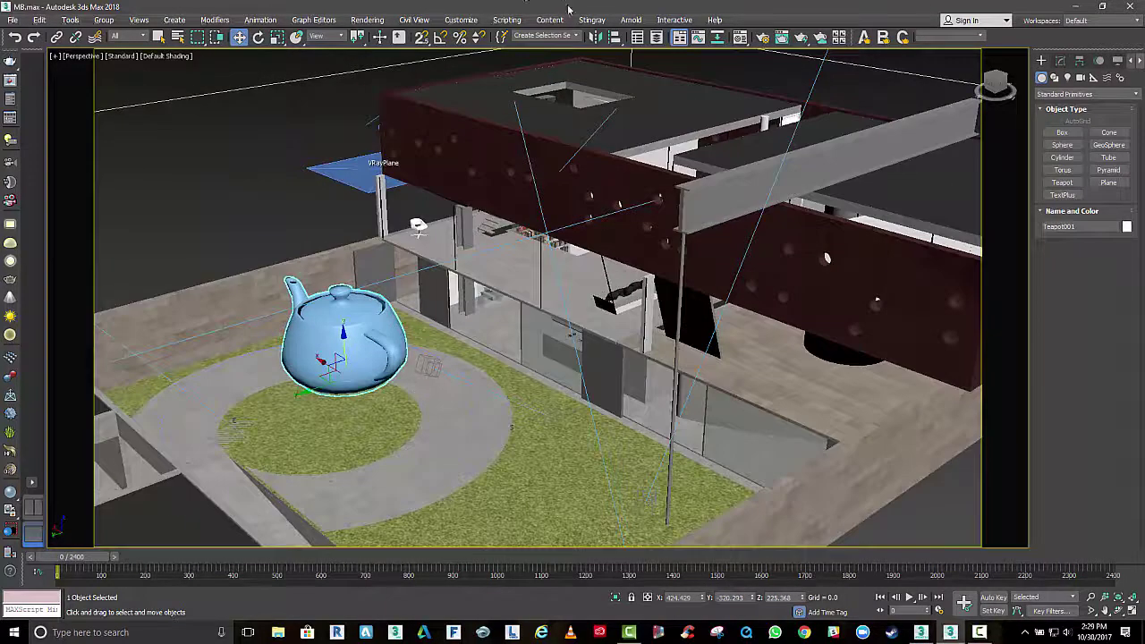
Step: Send the selected teapot to the level in content/models/MB, leaving cameras and lights excluded
left_click(592, 20)
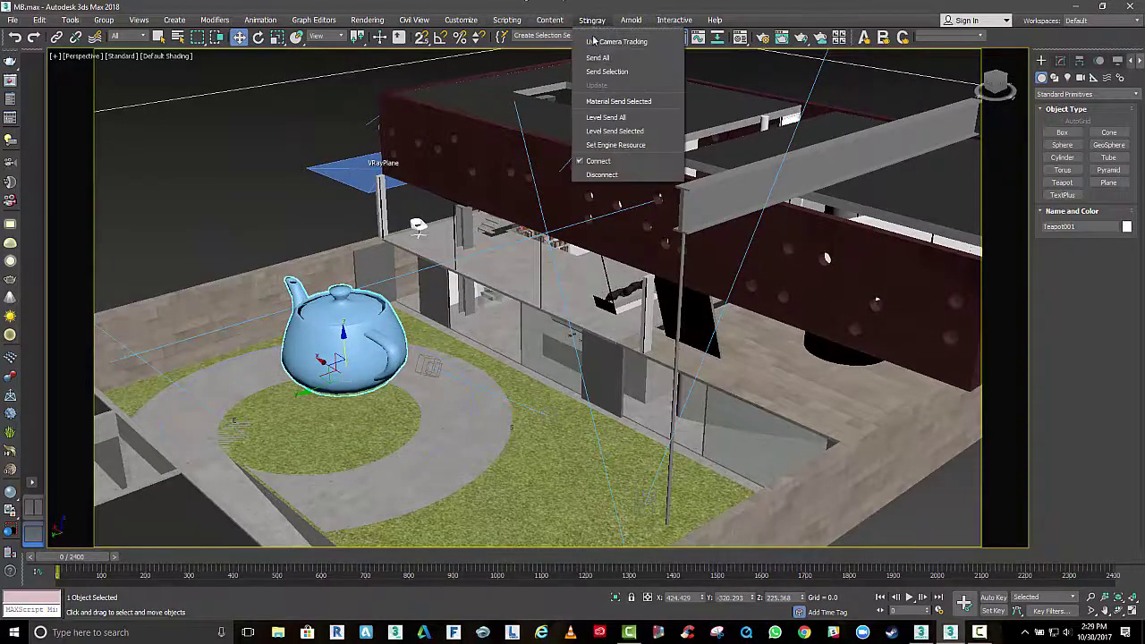
left_click(606, 131)
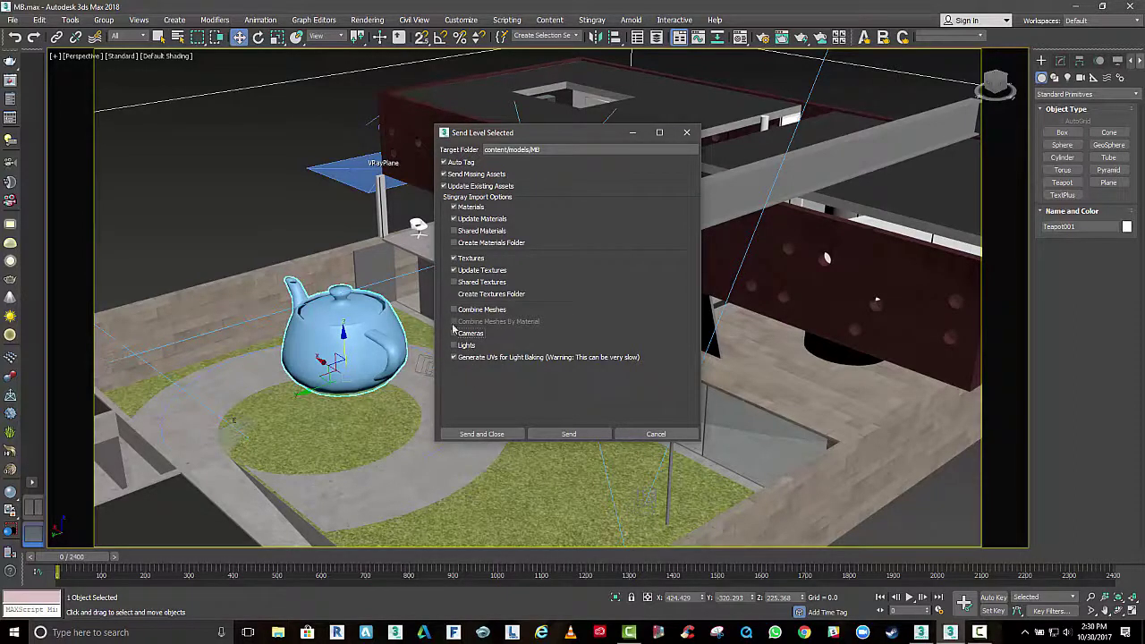
left_click(473, 436)
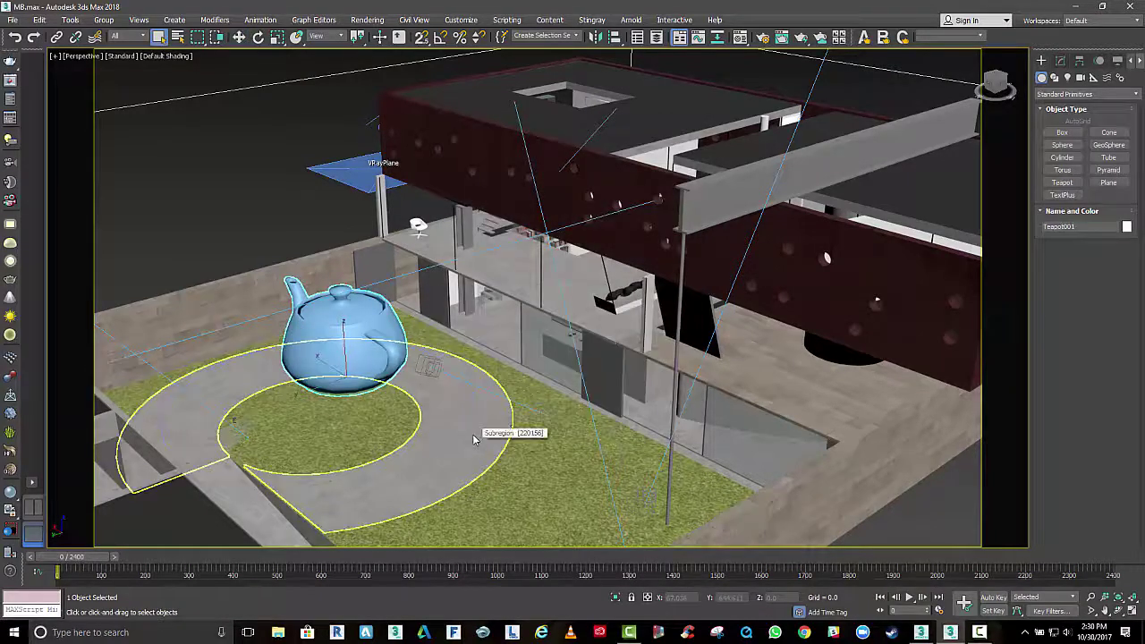
Step: Switch to 3ds Max Interactive, select the sent teapot and move it to about X -1.11, Y 2.11
key("alt+Tab")
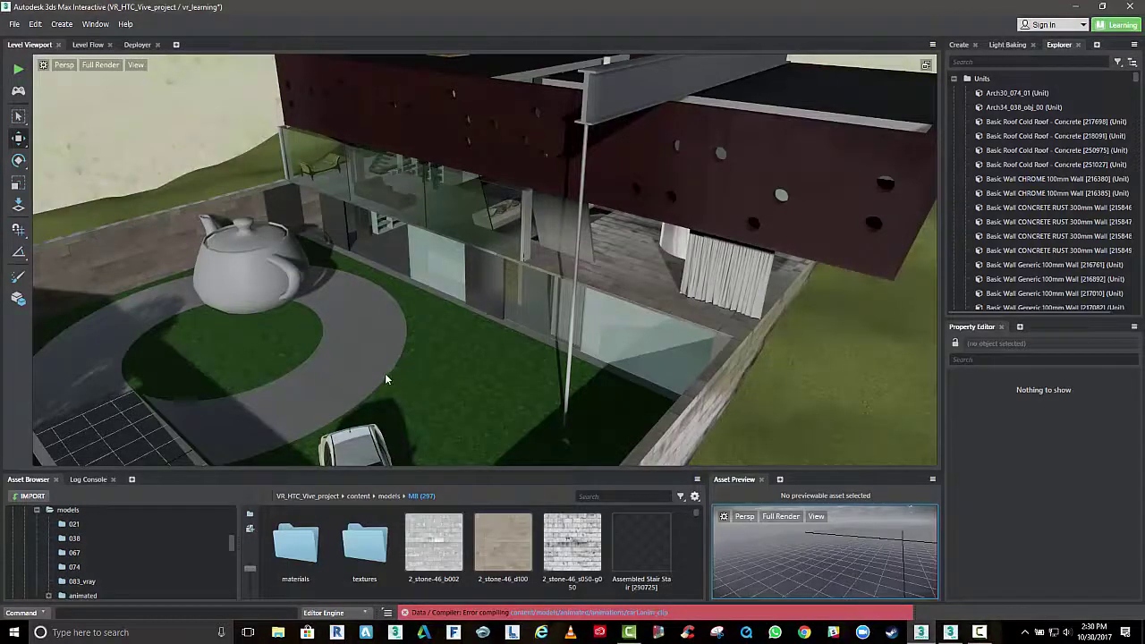
middle_click_drag(386, 379, 382, 325)
middle_click_drag(295, 322, 546, 305, "alt")
middle_click_drag(399, 366, 537, 322)
left_click(355, 374)
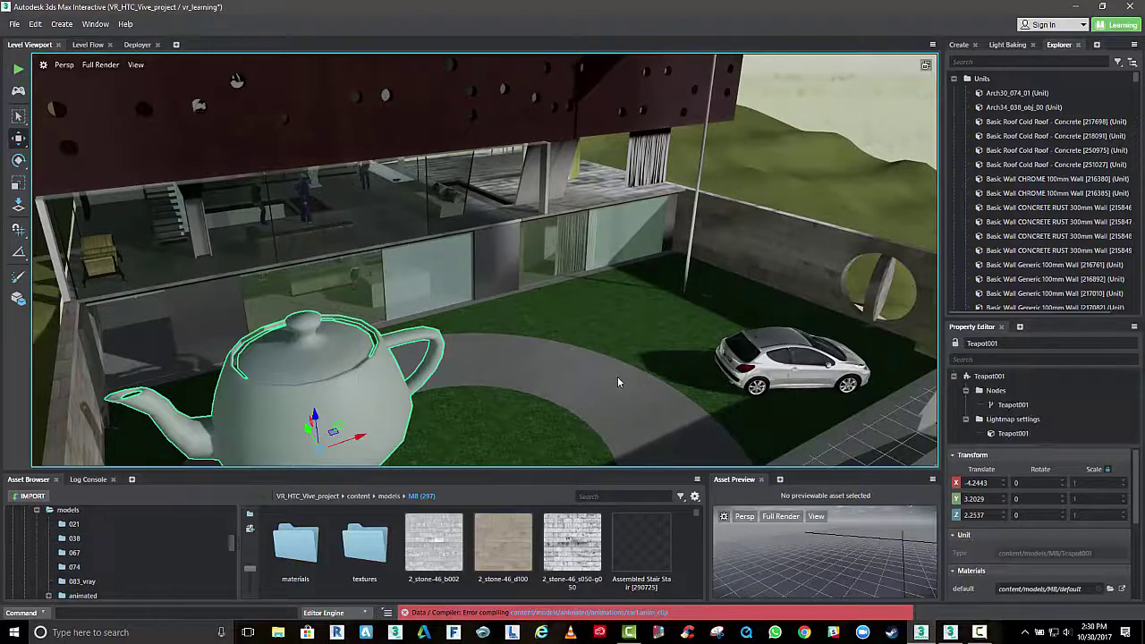
middle_click_drag(363, 376, 680, 400)
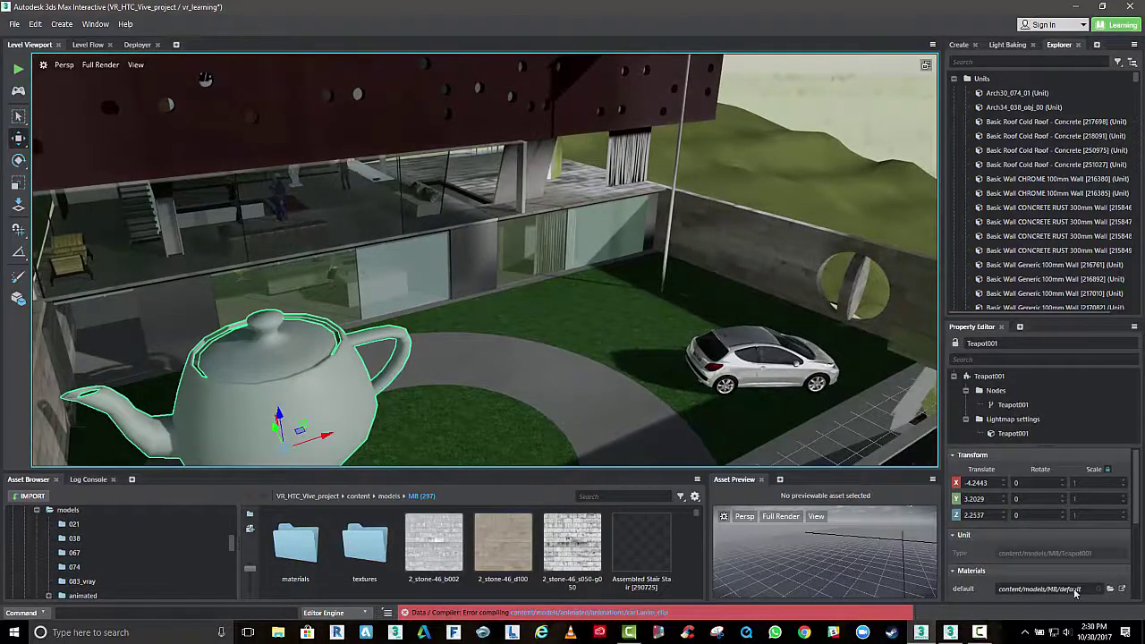
middle_click_drag(220, 350, 282, 291)
scroll(385, 374, "up", 4)
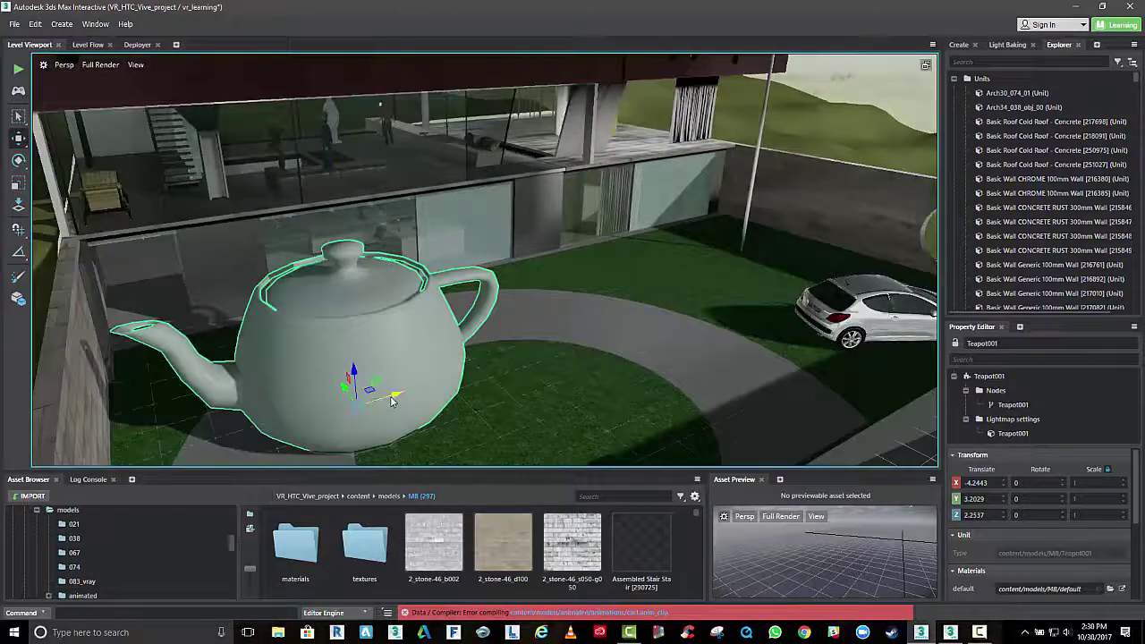
left_click_drag(393, 402, 489, 376)
mouse_move(489, 376)
middle_mouse_down("alt")
mouse_move(626, 376)
mouse_move(501, 376)
middle_mouse_up("alt")
Step: Switch back to 3ds Max and set the teapot's radius to 100 and its segments to 32
key("alt+Tab")
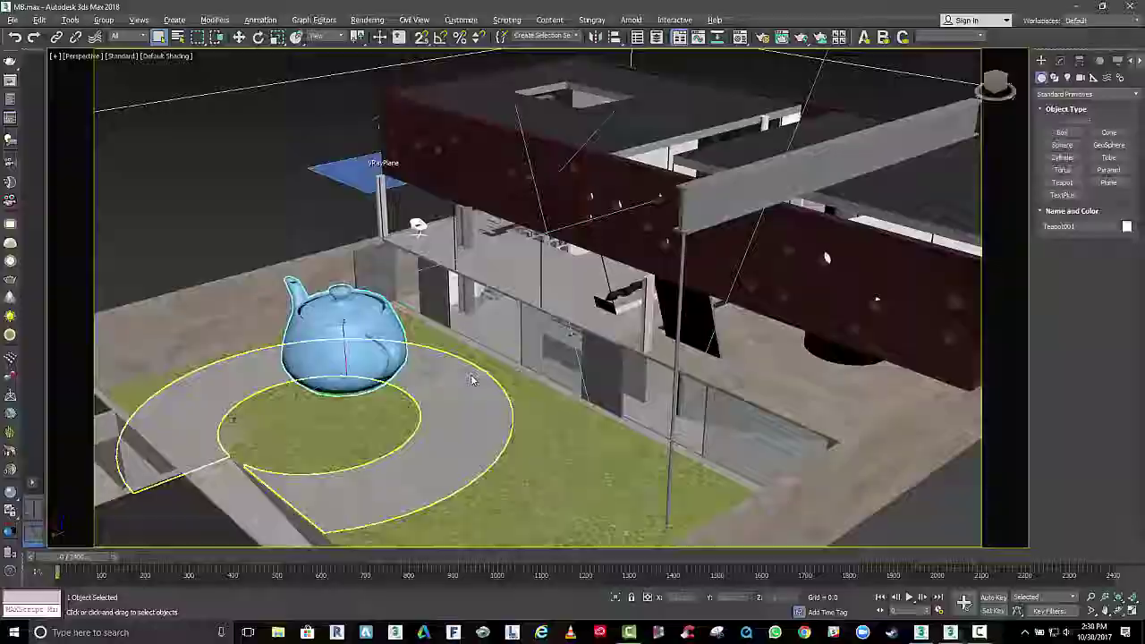
left_click(239, 38)
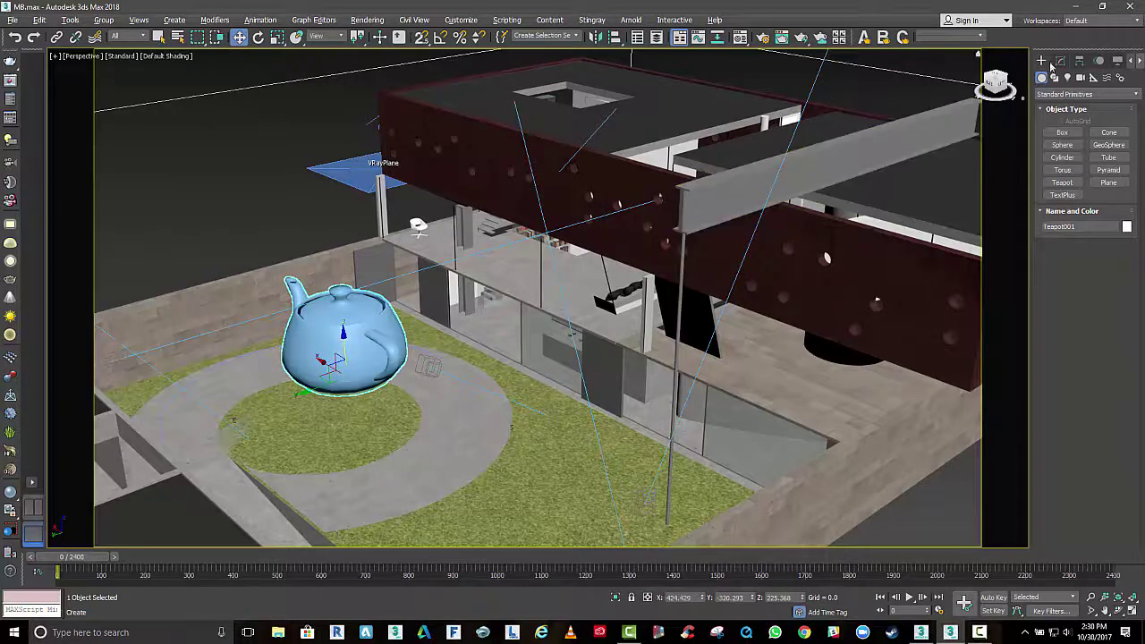
left_click(1060, 61)
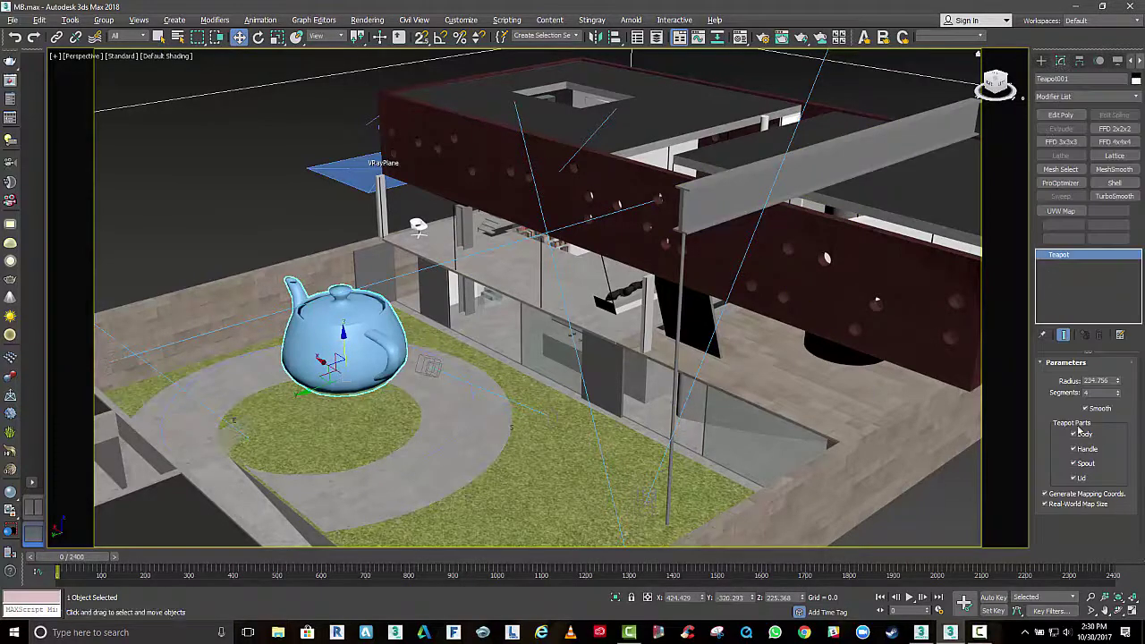
double_click(1098, 381)
key("Return")
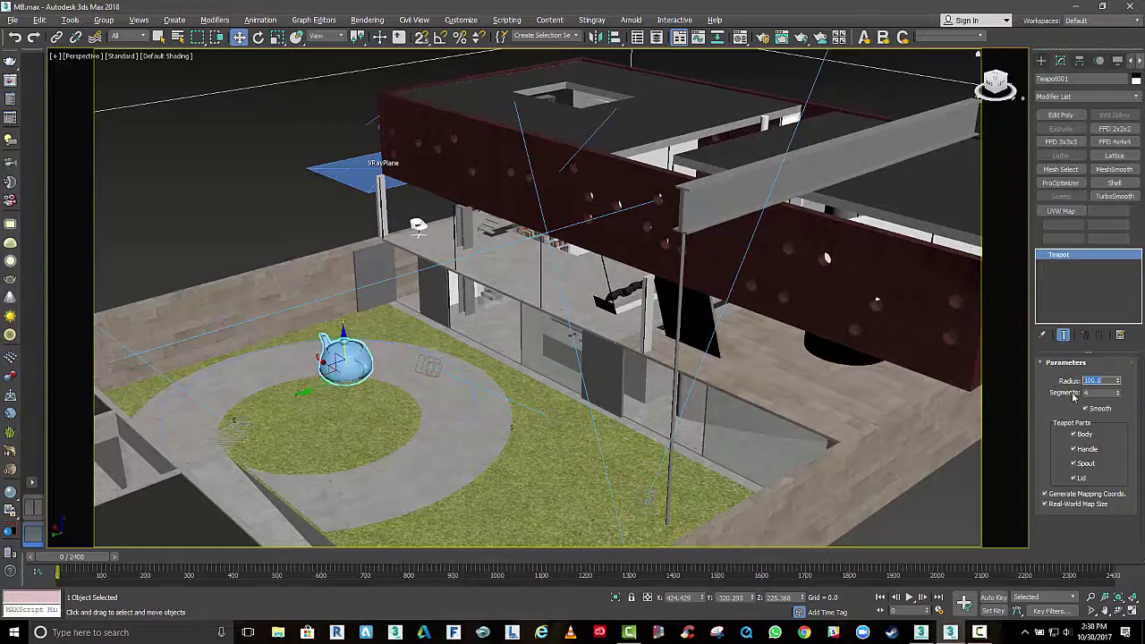
double_click(1091, 393)
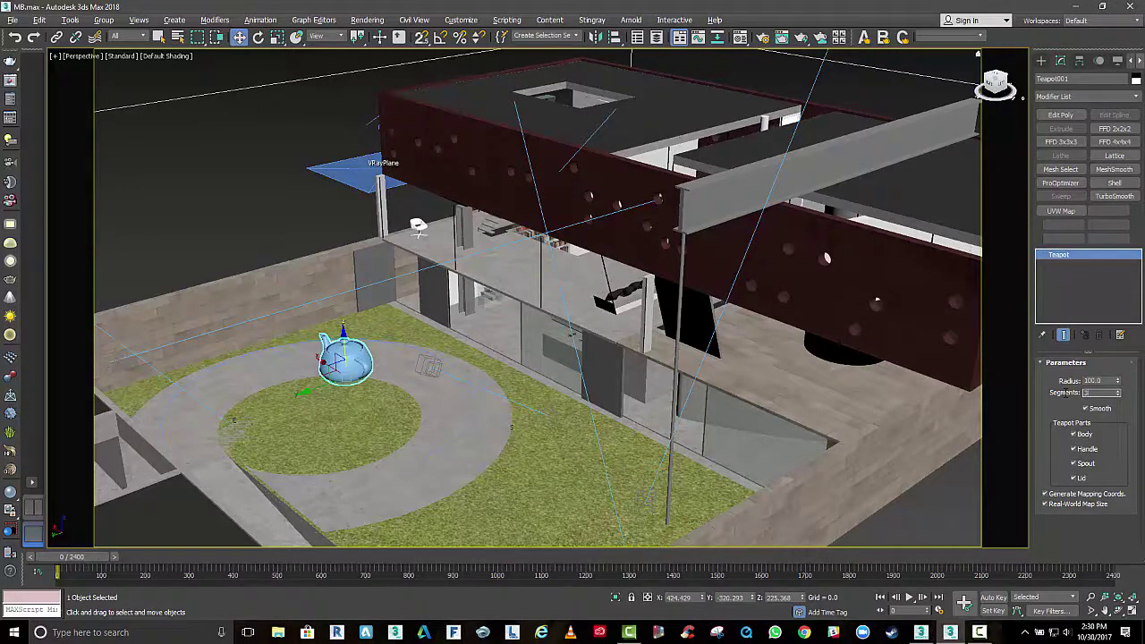
type("32")
key("Return")
Step: Move the teapot to the centre of the circular lawn and resend it to the level in content/models/MB
middle_click_drag(295, 375, 334, 369, "alt")
left_click_drag(334, 369, 427, 413)
left_click(591, 20)
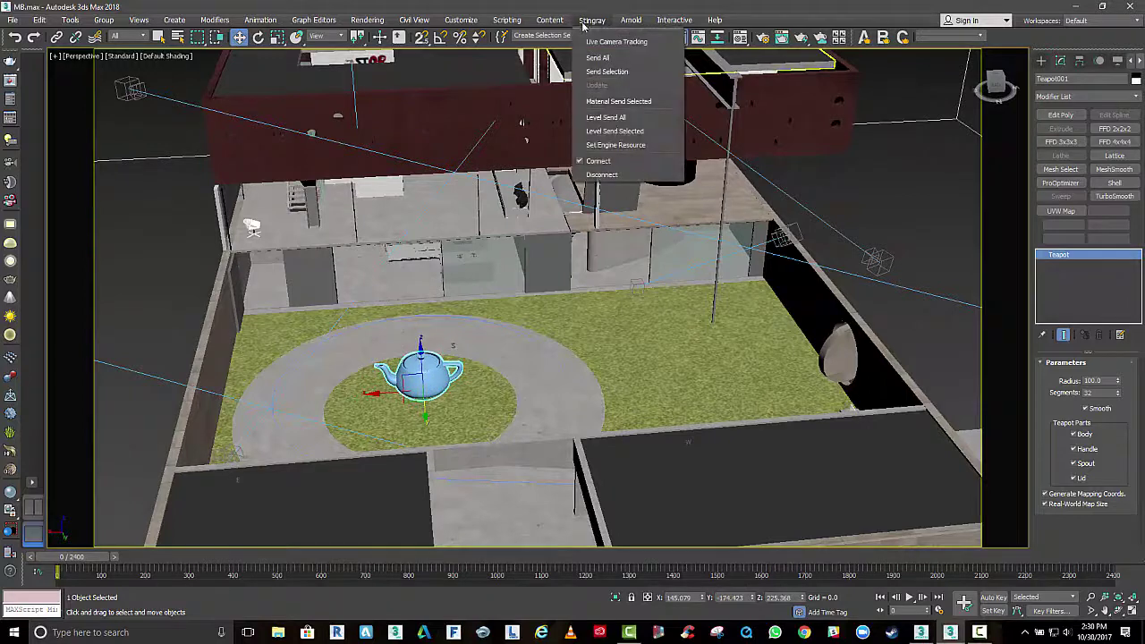
left_click(599, 132)
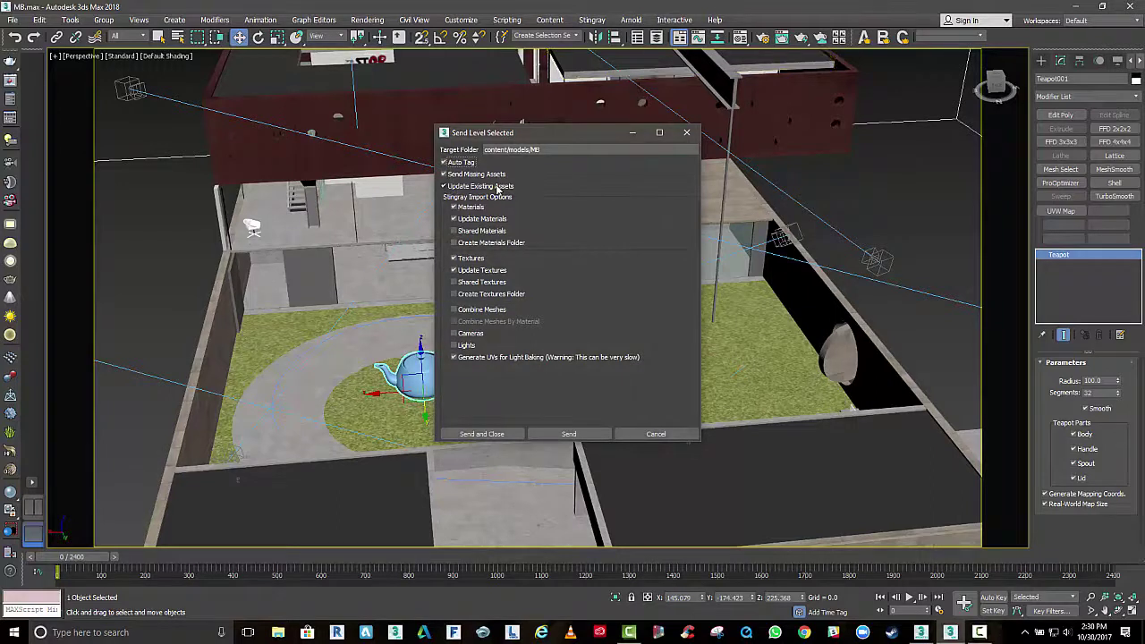
left_click(559, 152)
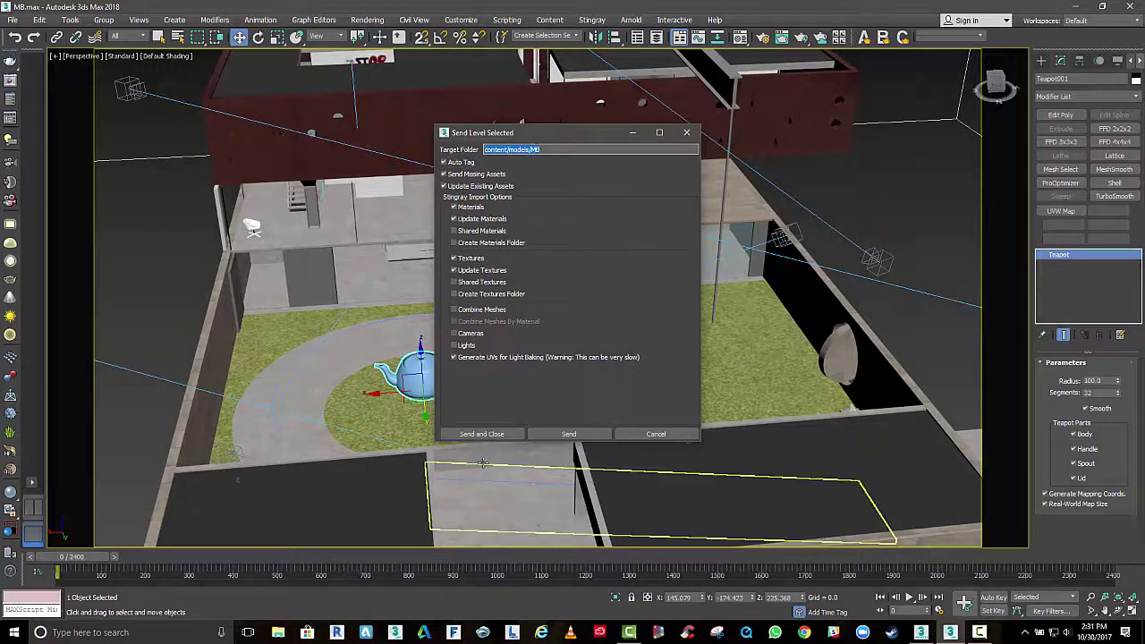
left_click(487, 435)
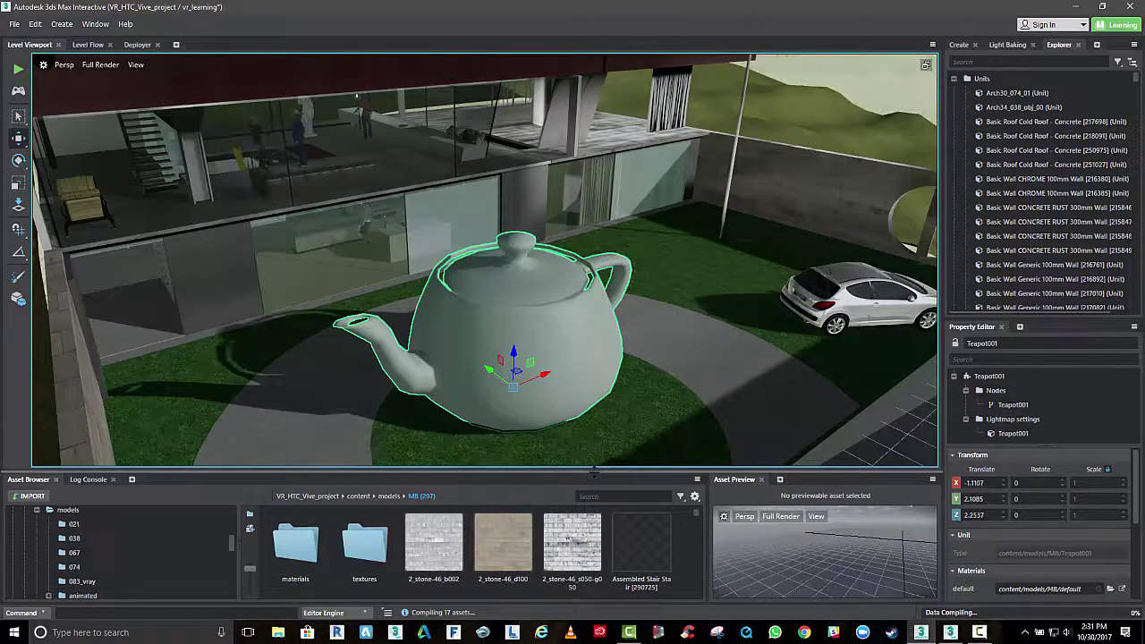
Step: In 3ds Max Interactive, try the move, rotate and scale tools on the teapot, stretching it to about 2.46 in Z, and undo the stretch
middle_click_drag(590, 363, 605, 356)
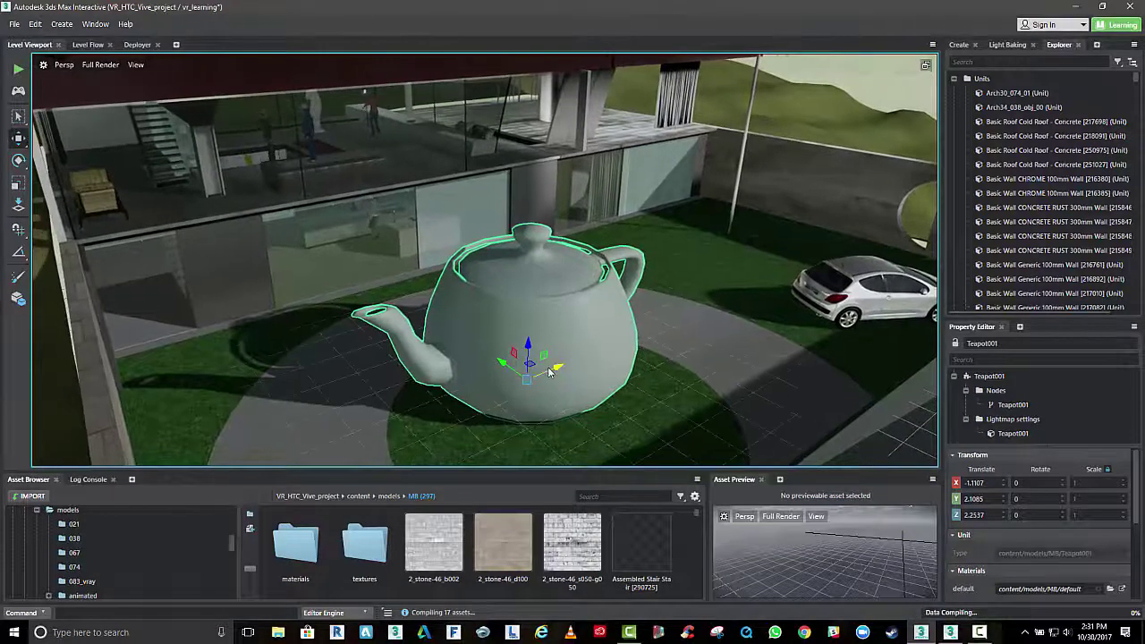
mouse_move(550, 373)
left_mouse_down()
mouse_move(538, 372)
mouse_move(558, 369)
left_mouse_up()
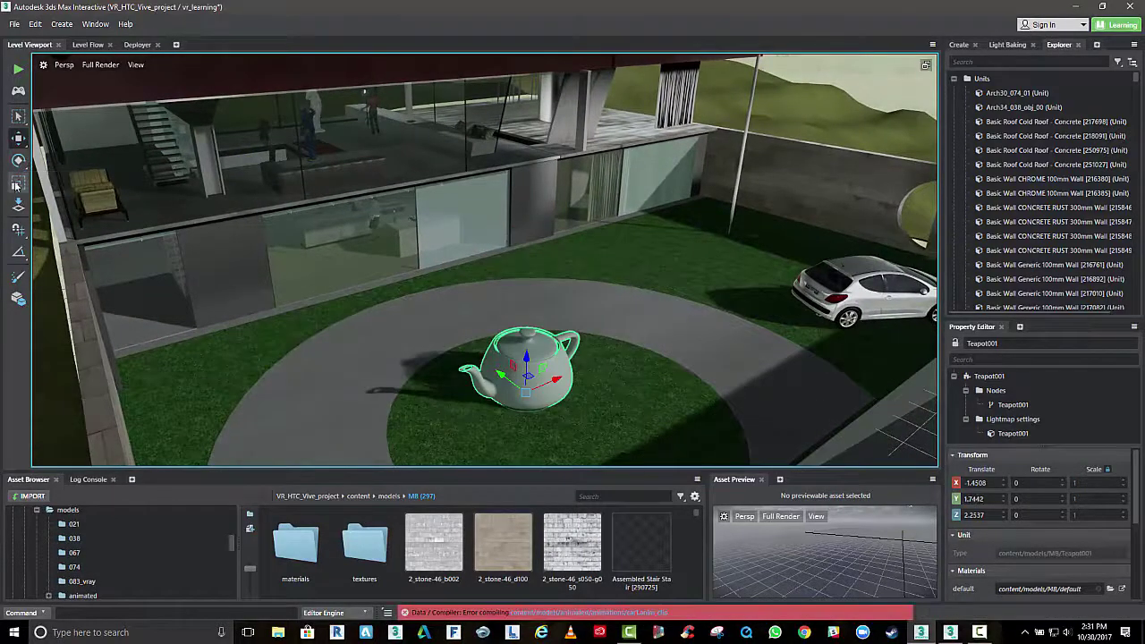
left_click(17, 161)
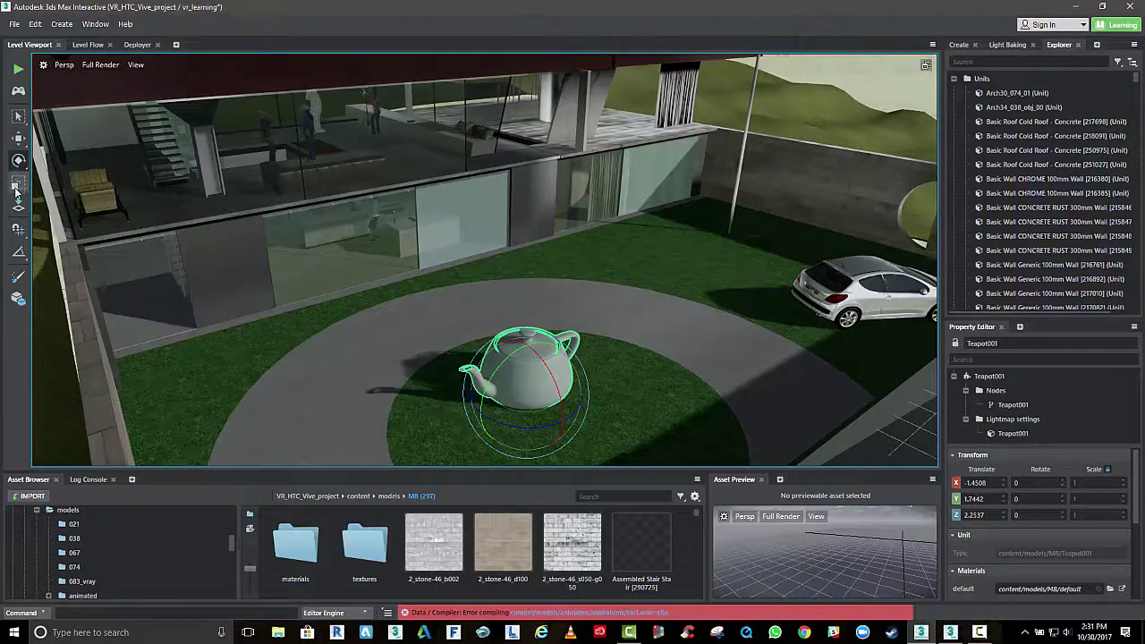
left_click(15, 188)
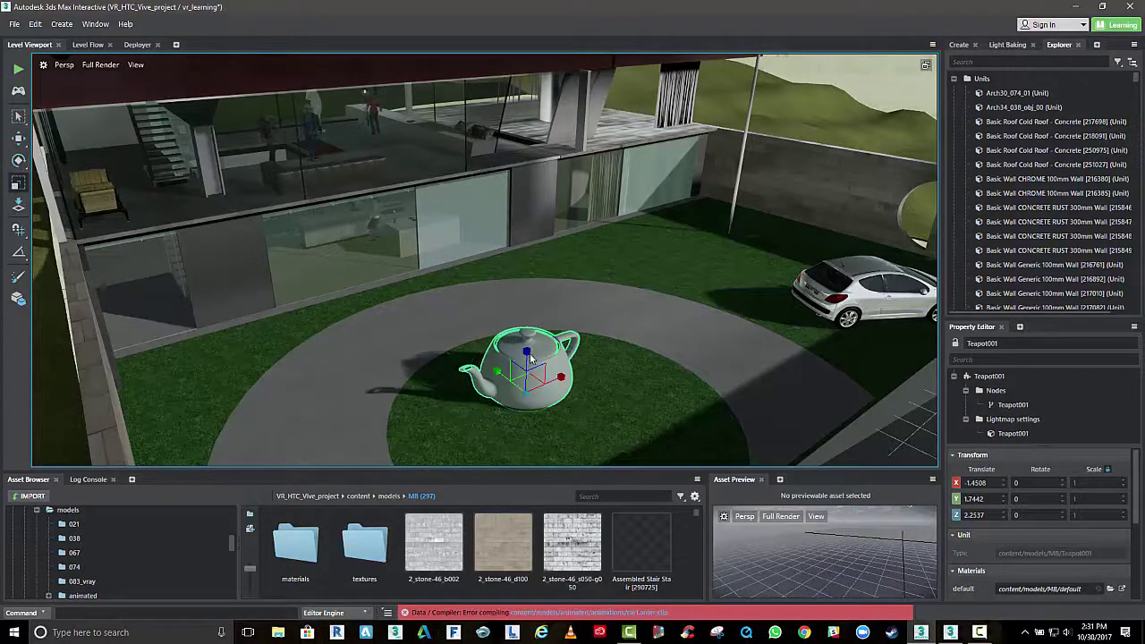
left_click_drag(527, 352, 531, 212)
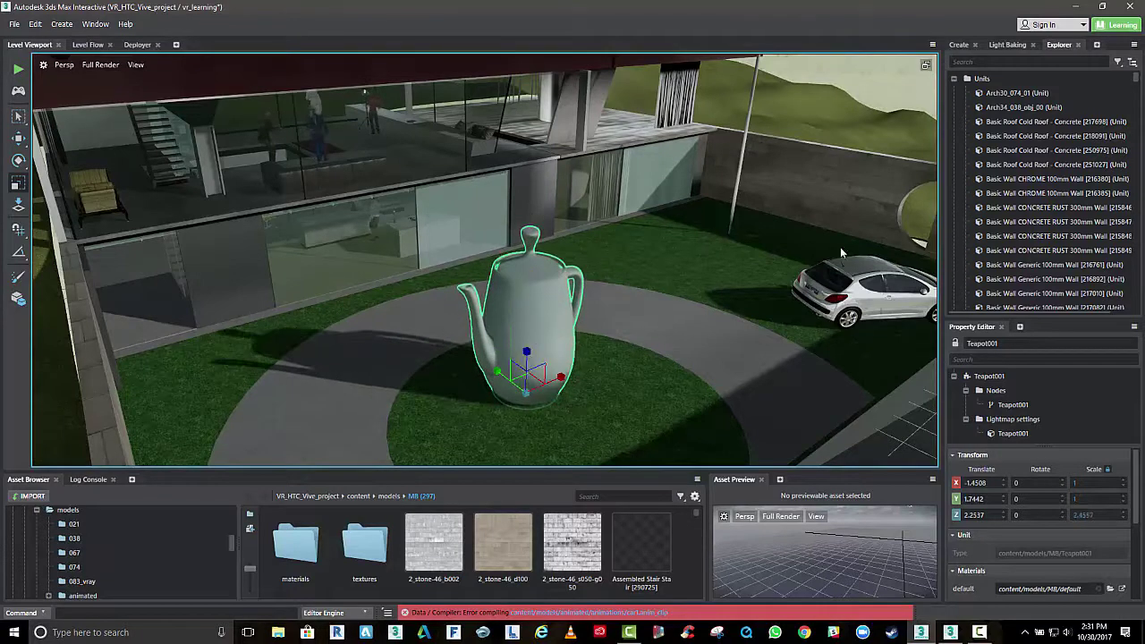
key("ctrl+z")
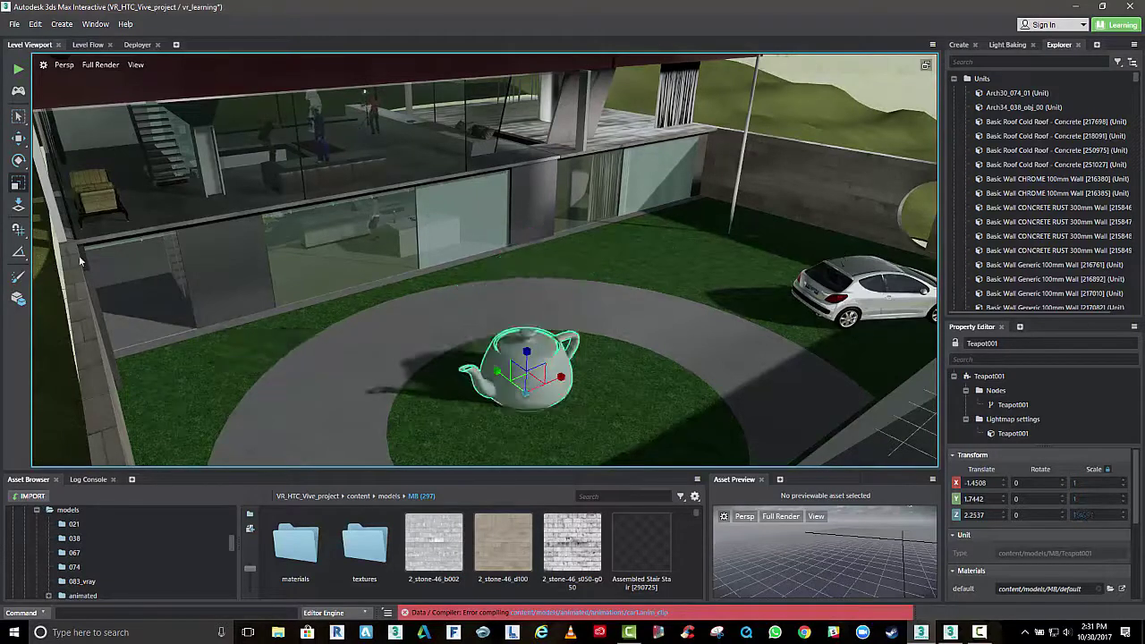
Step: Look through the creatable objects, cameras, lights and helpers available for the level
left_click(958, 44)
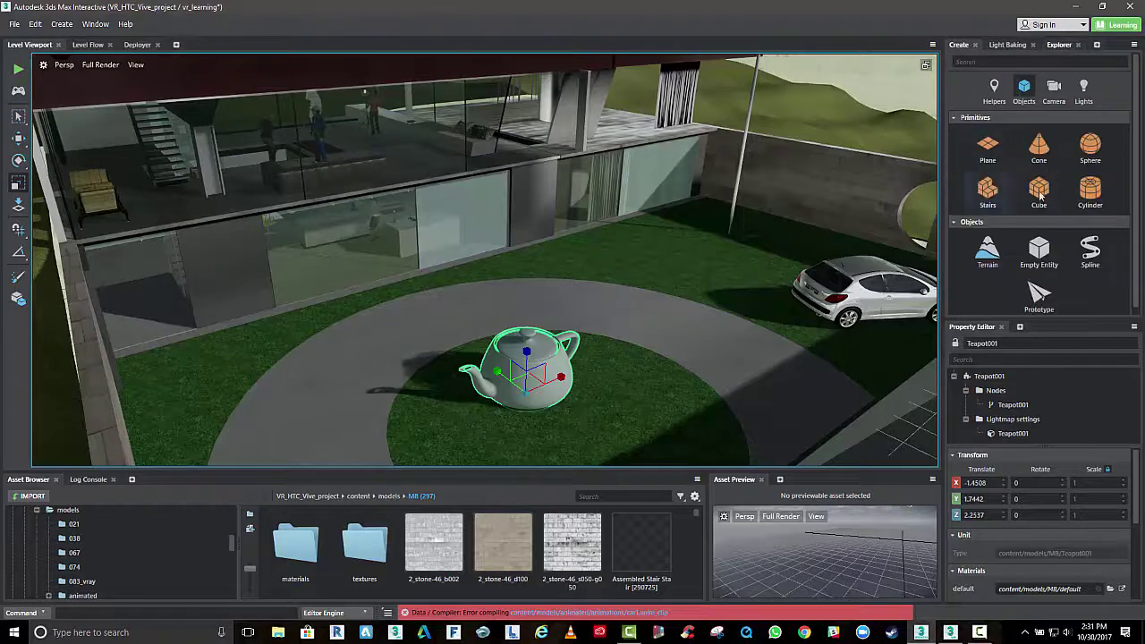
left_click(1053, 87)
left_click(1087, 86)
left_click(997, 95)
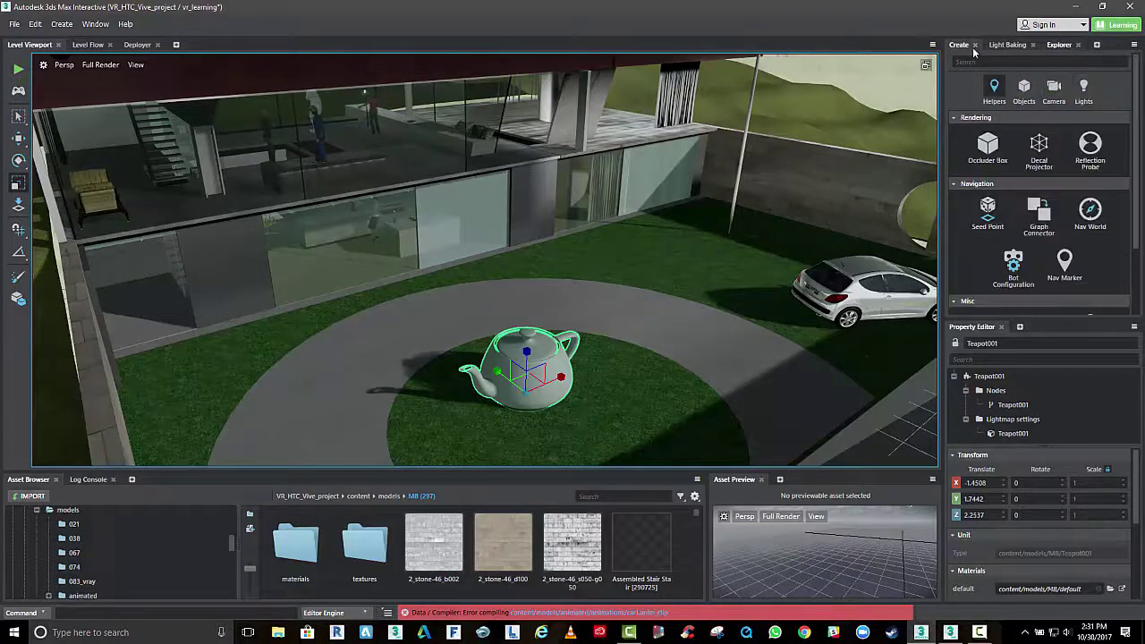
Step: Enlarge the asset browser and open the materials folder inside MB
middle_click_drag(583, 403, 660, 346)
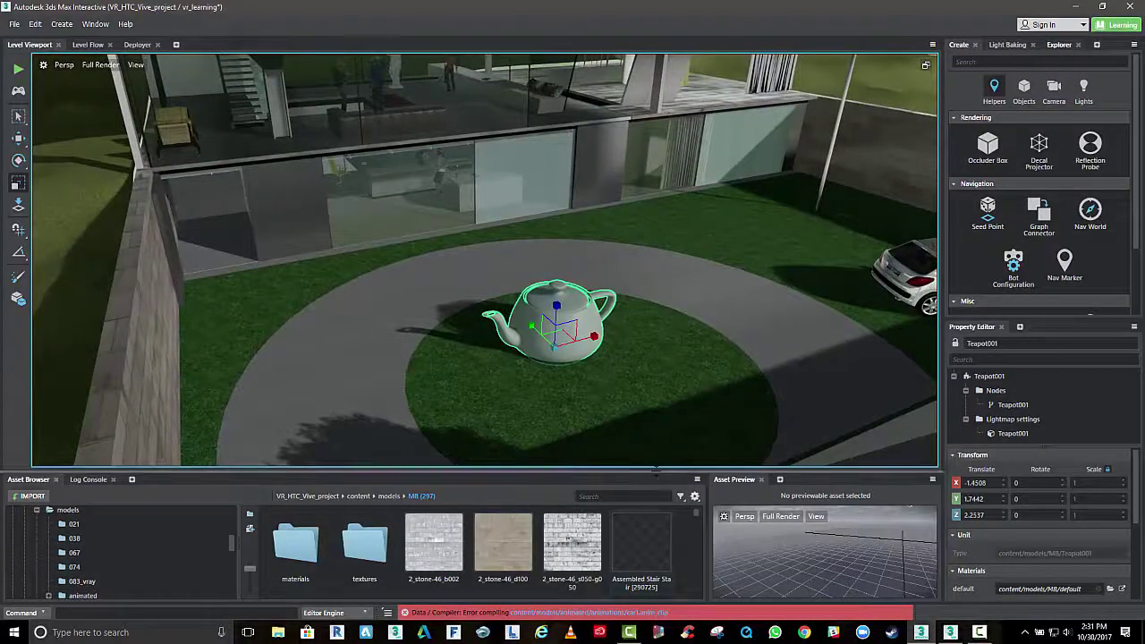
left_click_drag(655, 473, 653, 390)
double_click(298, 495)
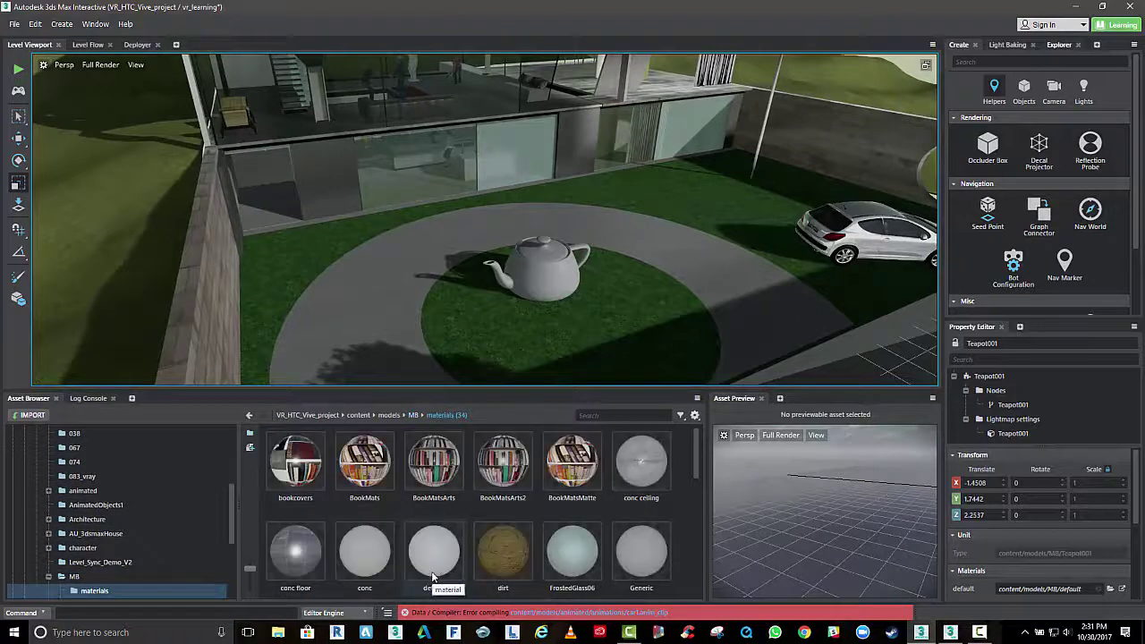
Step: Try the BookMatsArts2, conc ceiling and conc floor materials on the teapot
left_click(489, 464)
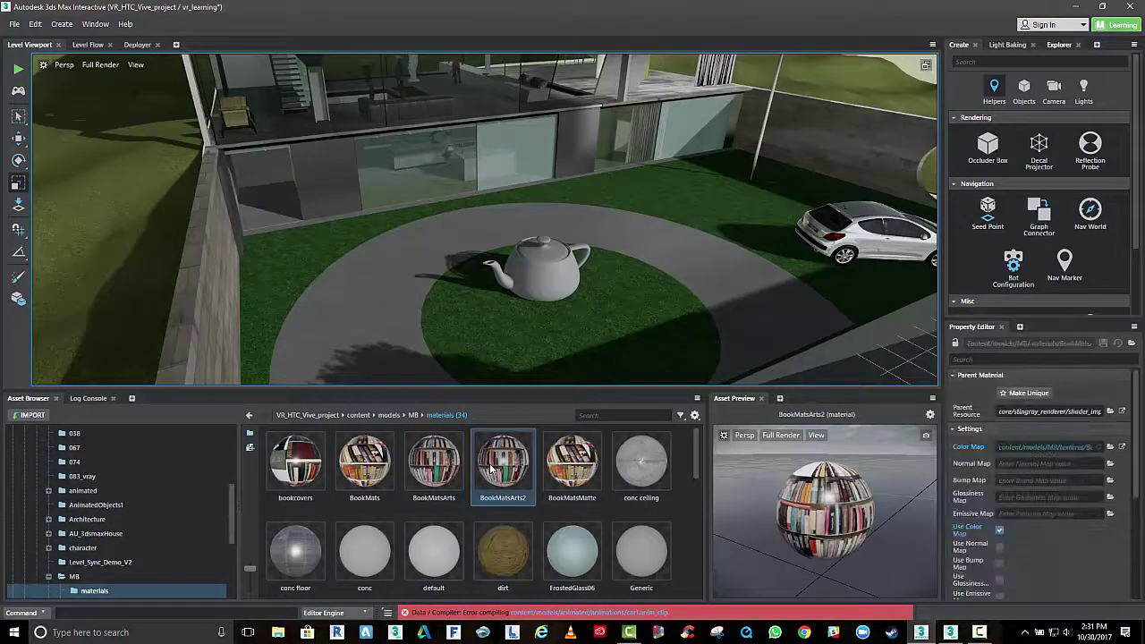
left_click_drag(490, 467, 546, 264)
left_click_drag(643, 465, 548, 271)
key("f")
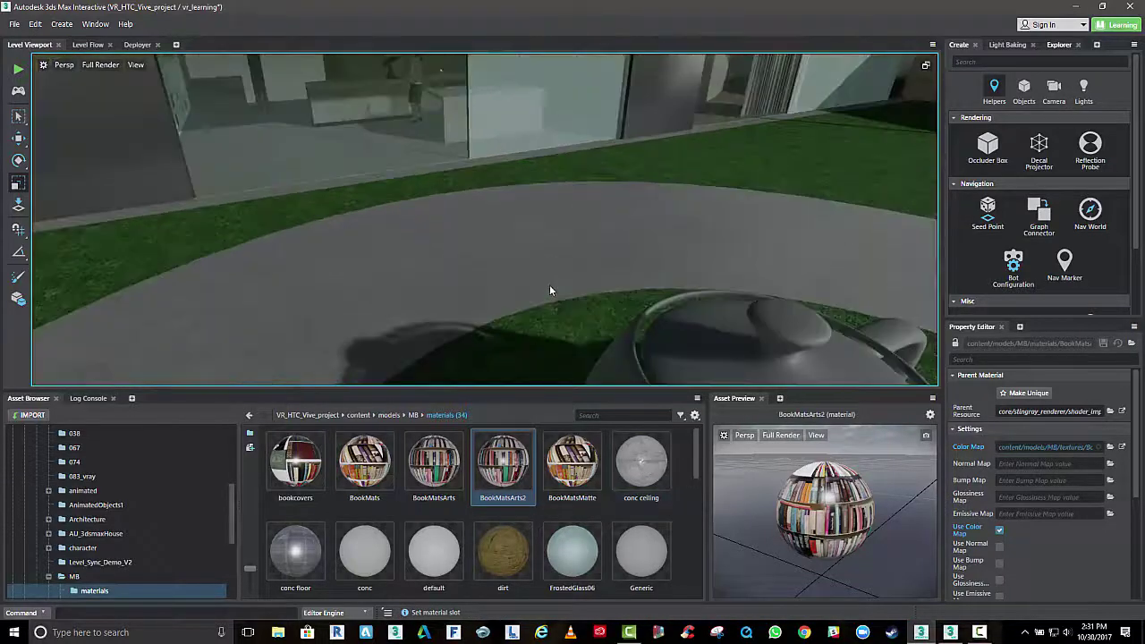
left_click_drag(291, 549, 568, 294)
Step: Apply the FrostedGlass06 material to the teapot and check it within the Maison Bordeaux courtyard
left_click_drag(566, 561, 590, 292)
left_click_drag(700, 300, 305, 232, "alt")
scroll(651, 283, "down", 3)
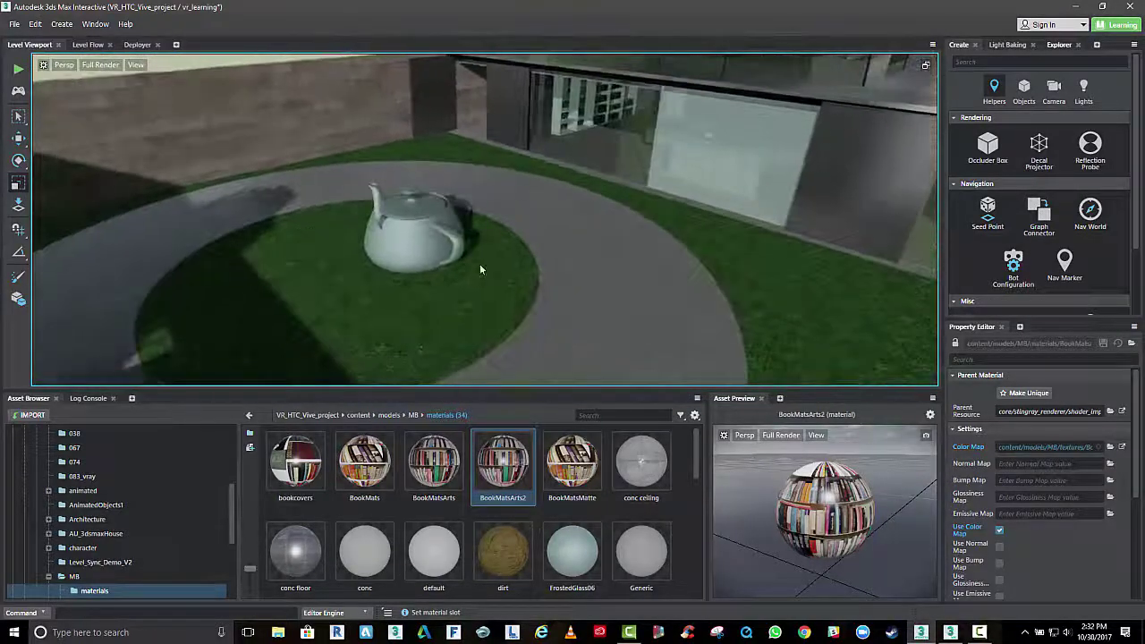
scroll(699, 258, "down", 4)
left_click_drag(700, 259, 391, 333, "alt")
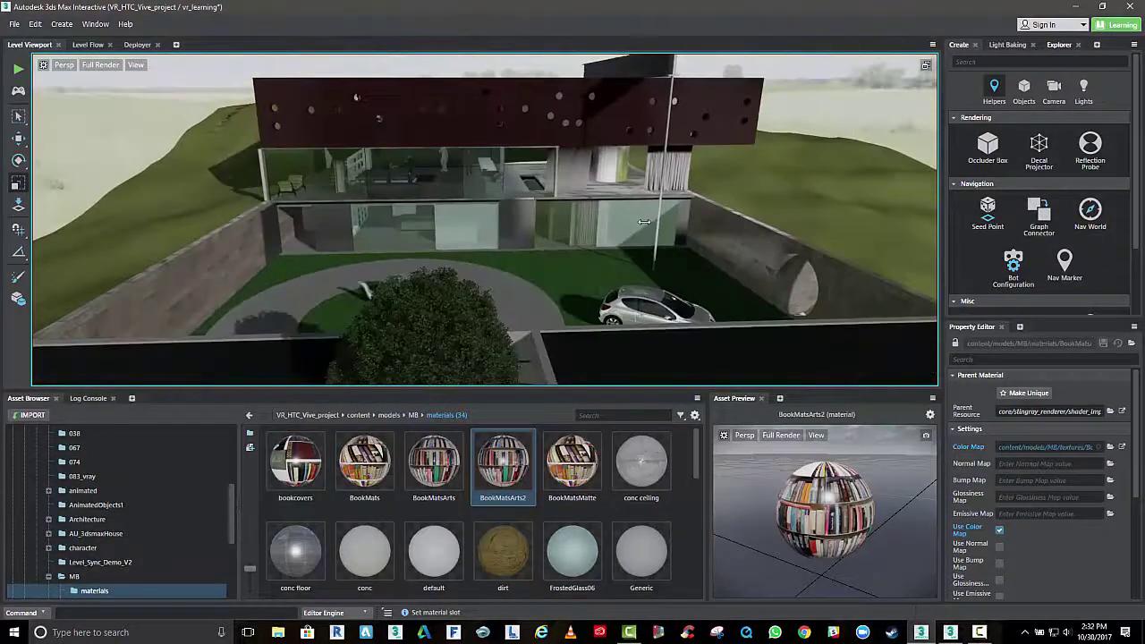
left_click_drag(644, 220, 464, 286, "alt")
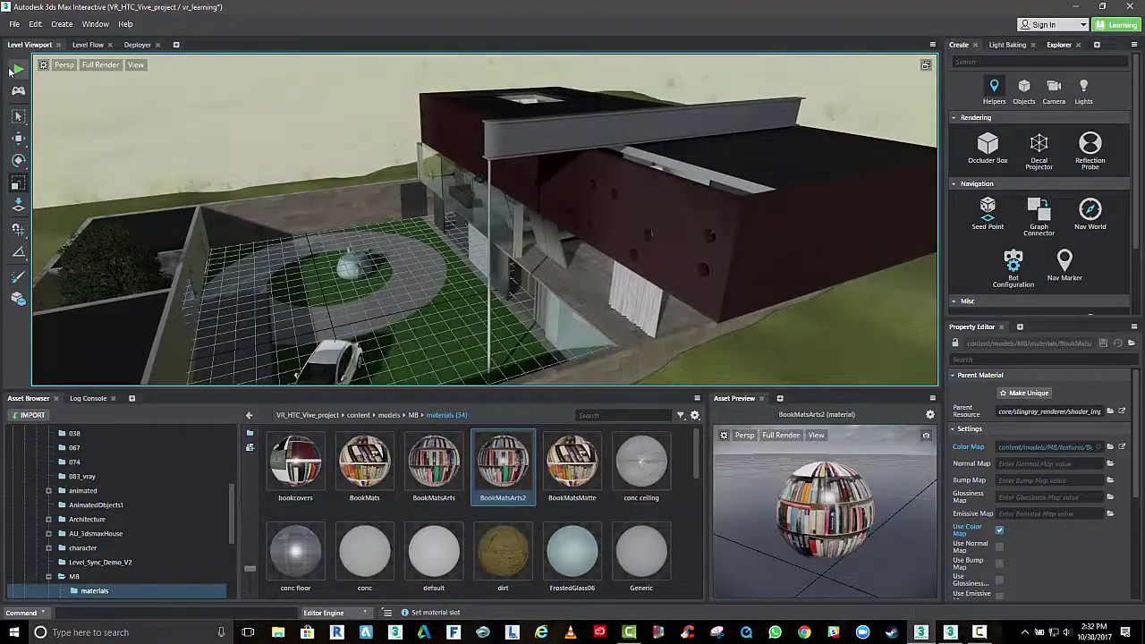
Step: Run the level and walk around the circular lawn to inspect the teapot at ground level
left_click(16, 70)
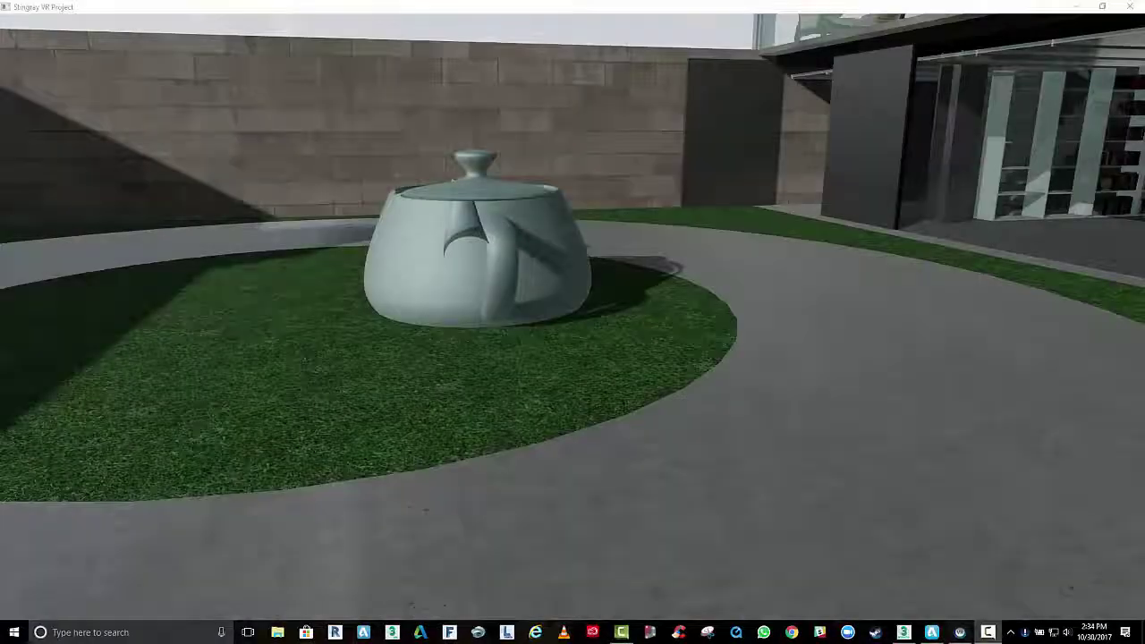
left_click(532, 197)
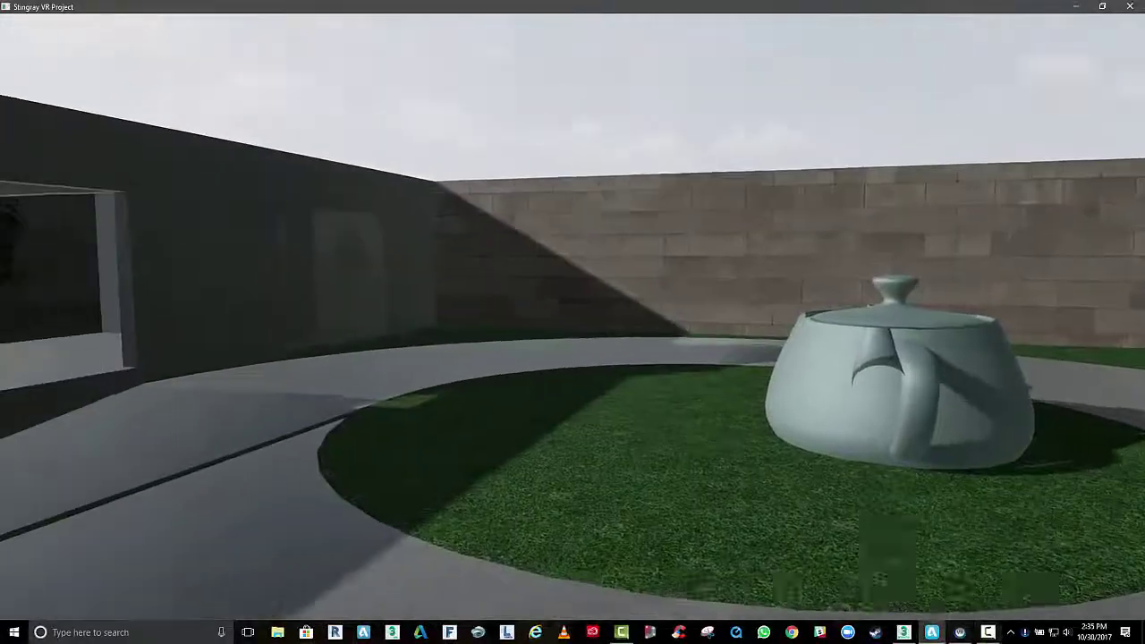
key("w")
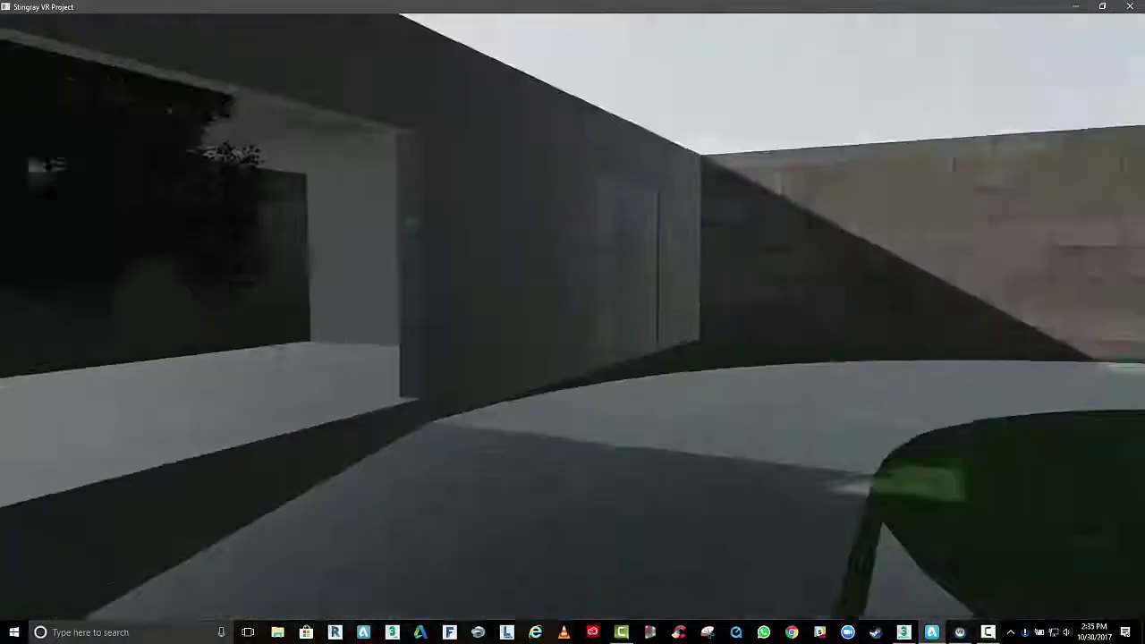
key("w")
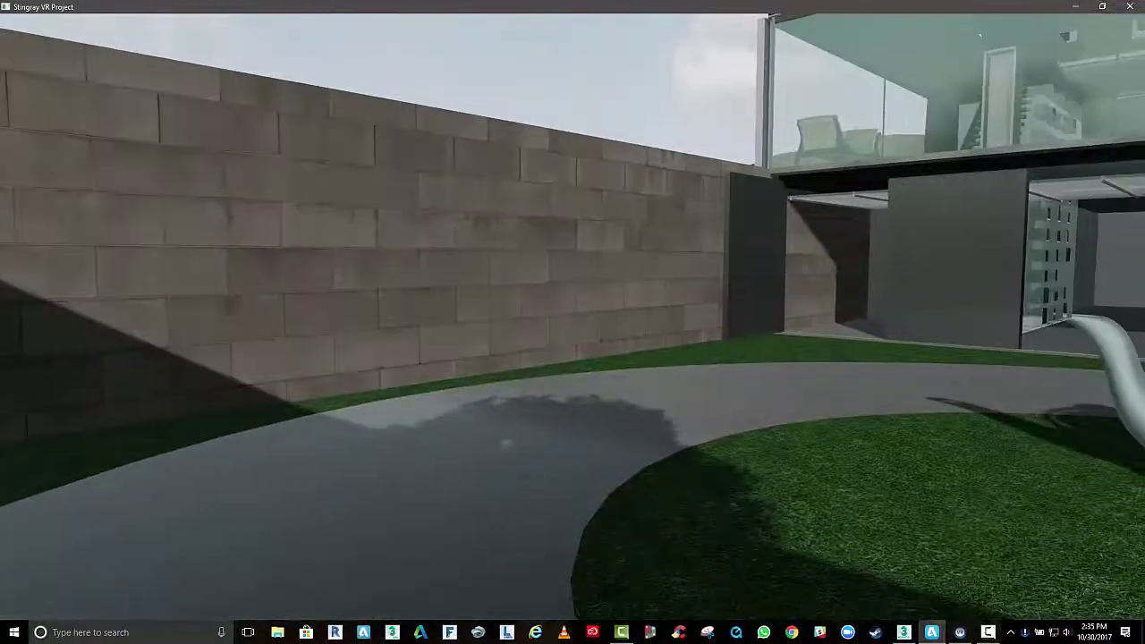
key("a")
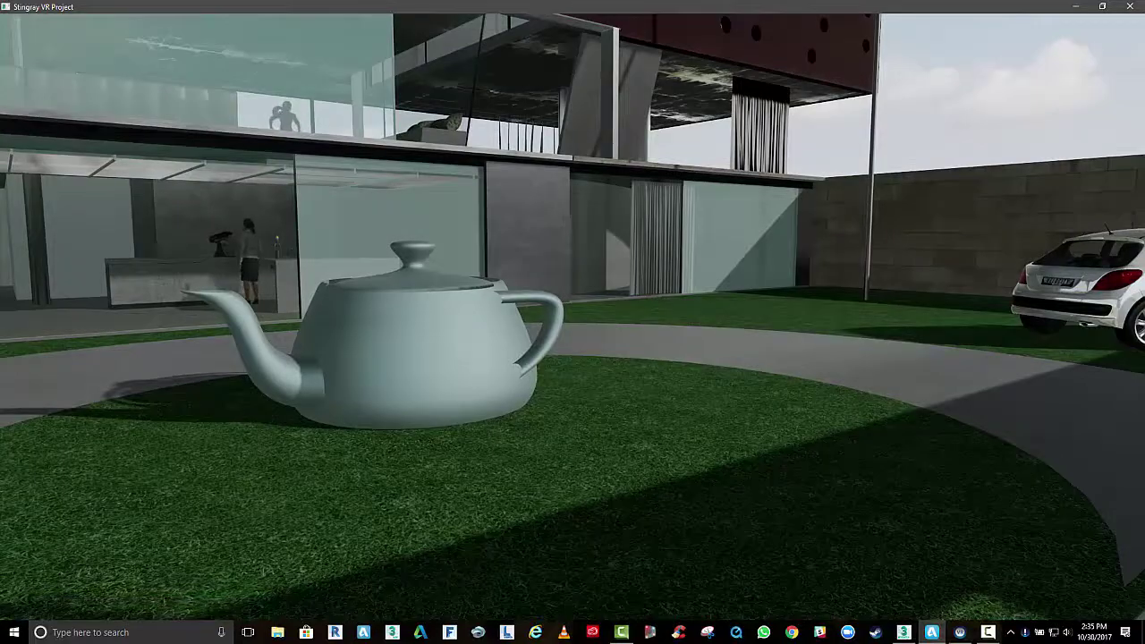
key("d")
key("a")
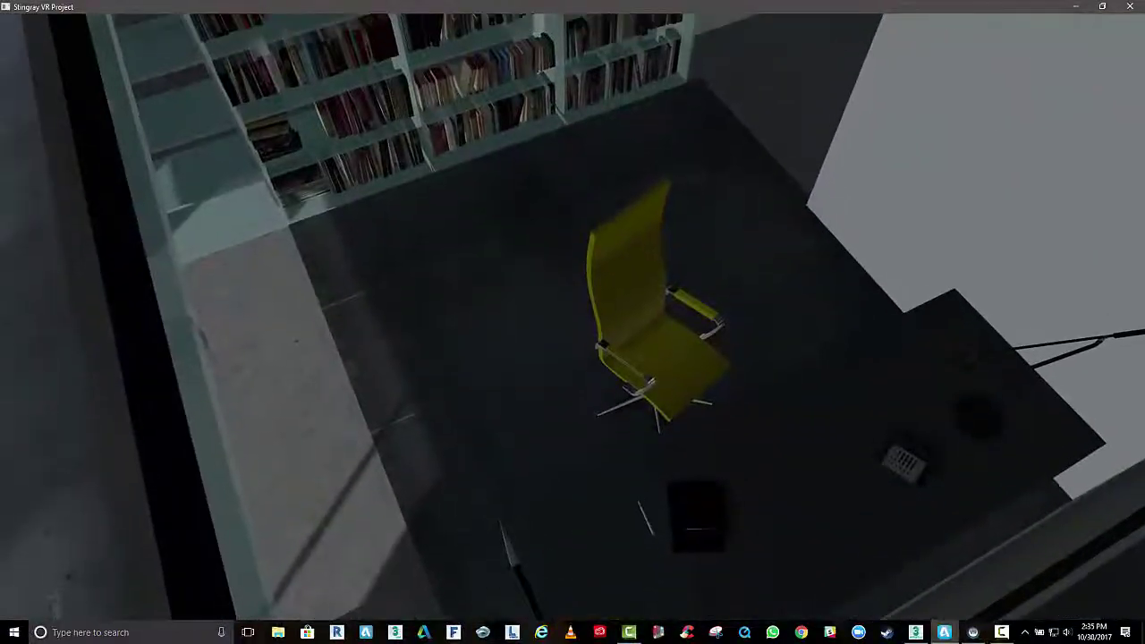
Step: Fly through the house interior to the Star Wars artwork, and back out above the courtyard to view the whole building
key("w")
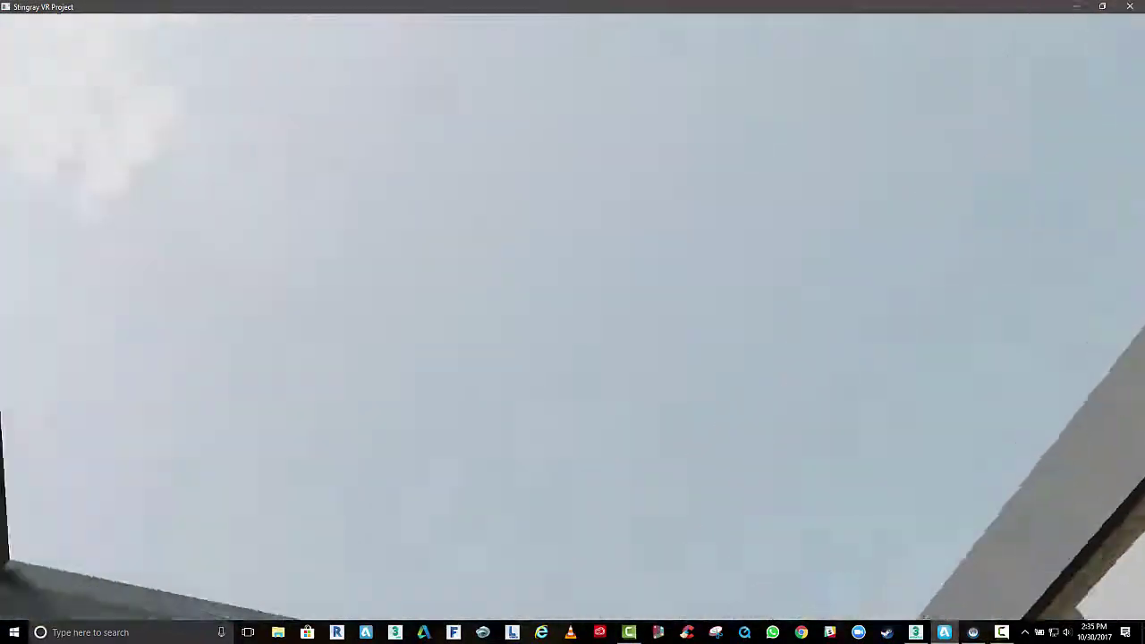
key("w")
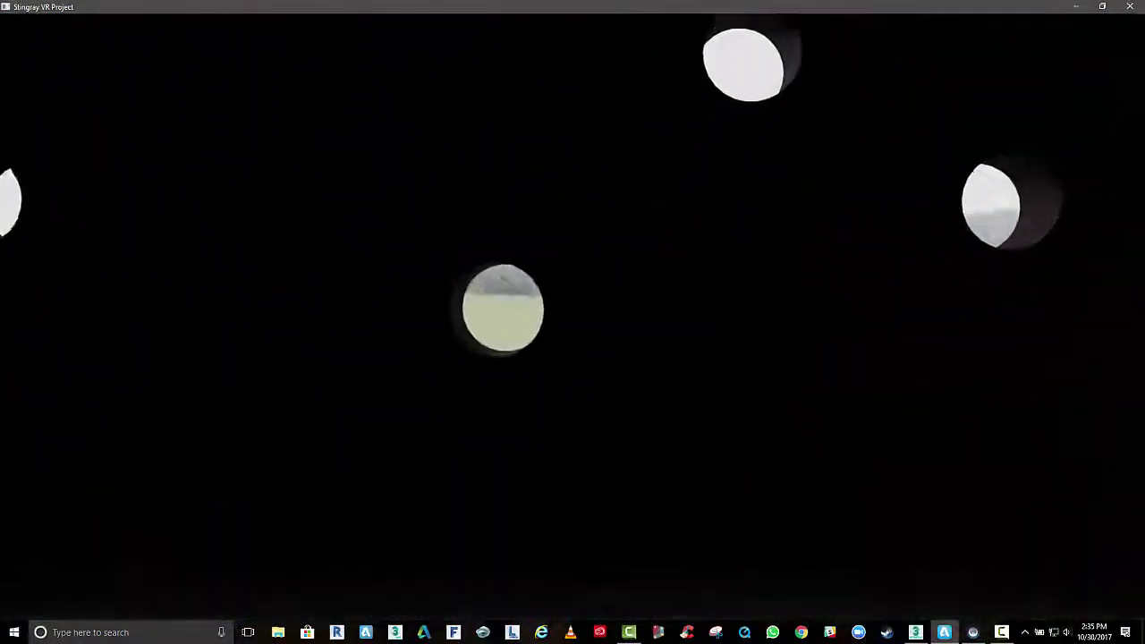
key("w")
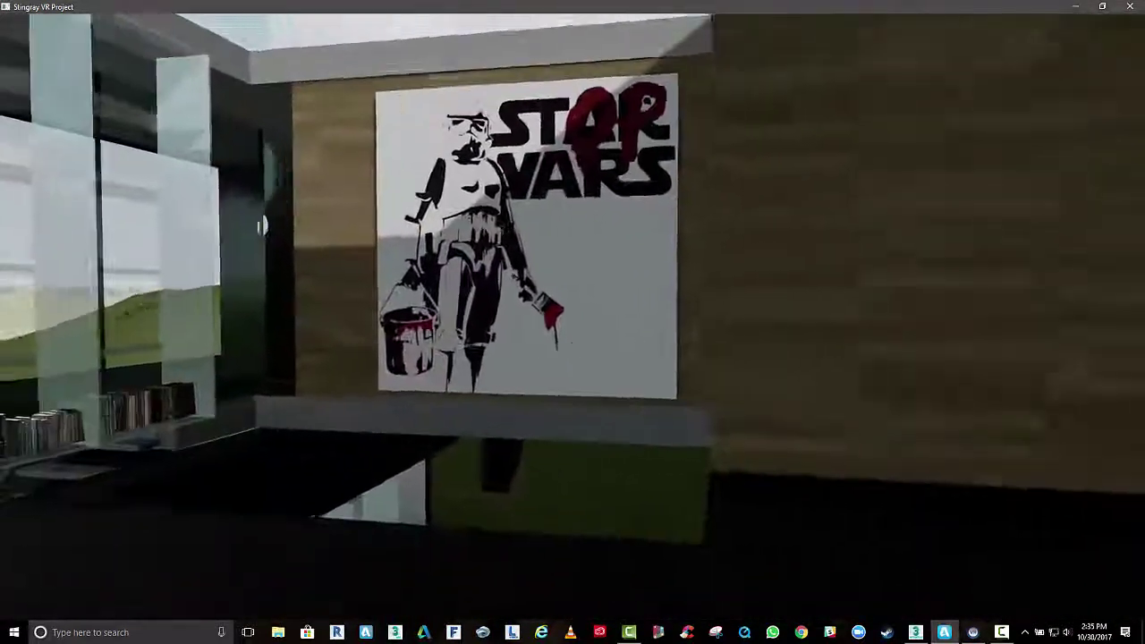
key("s")
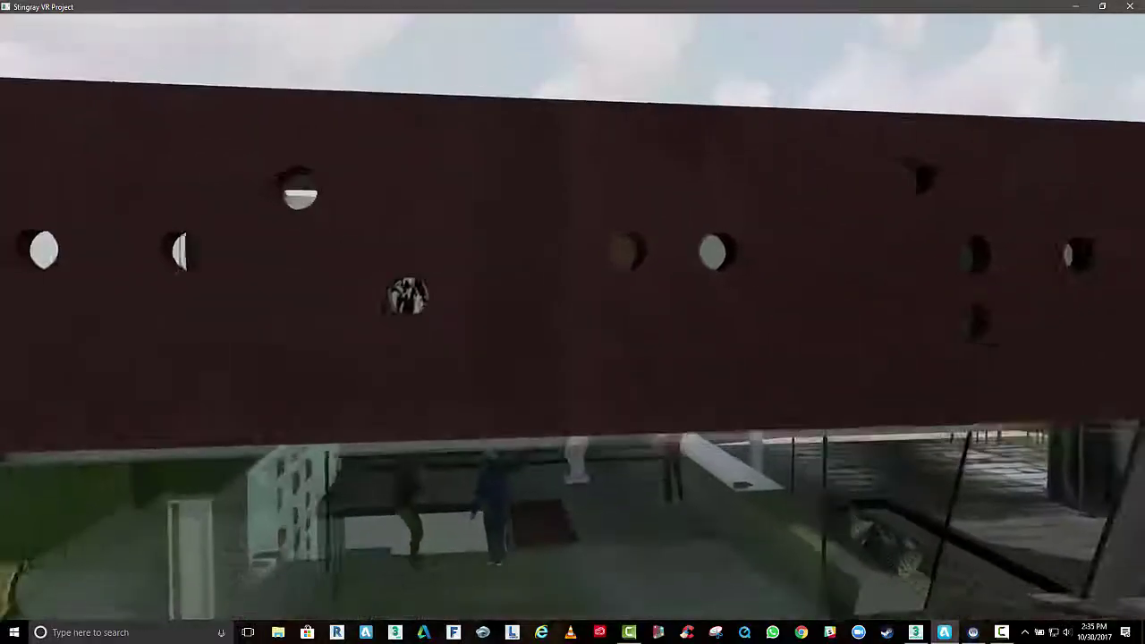
key("s")
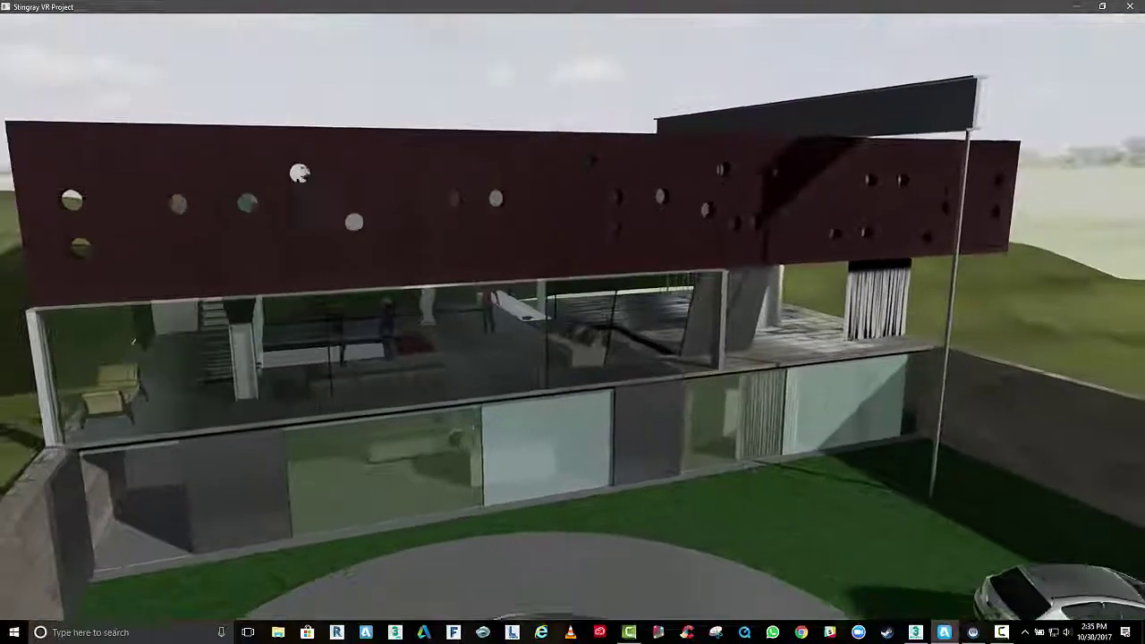
key("s")
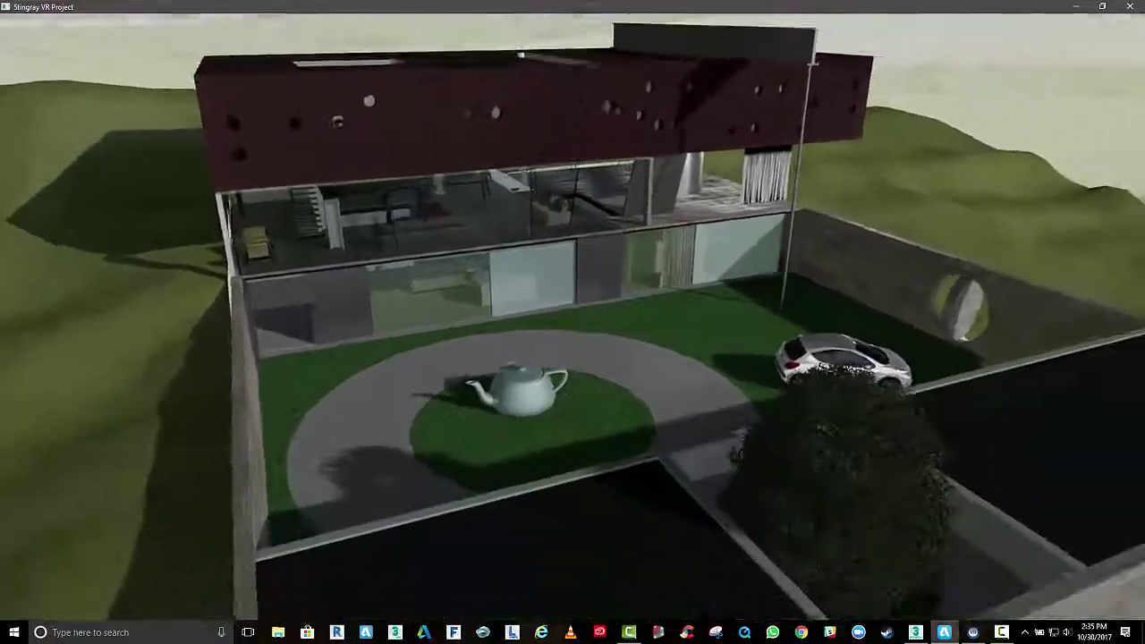